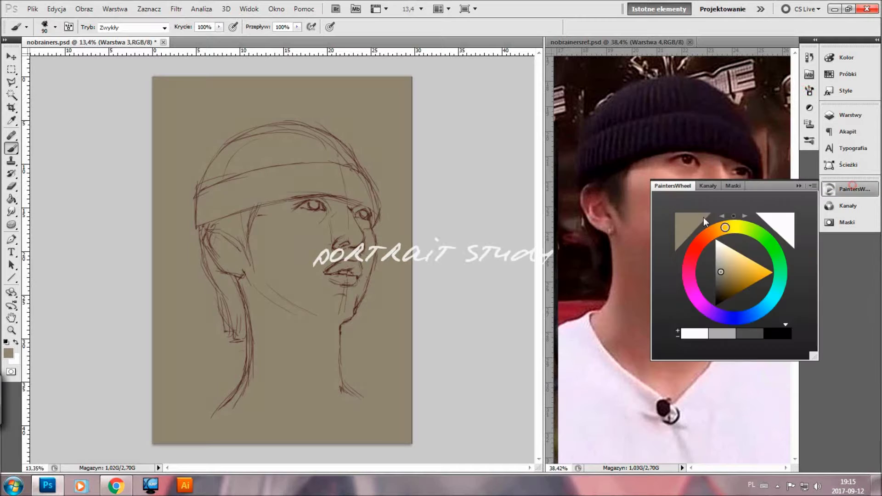
Pick a reddish-brown skin colour in the PaintersWheel colour wheel
left_click(729, 282)
left_click_drag(709, 234, 704, 238)
left_click(727, 285)
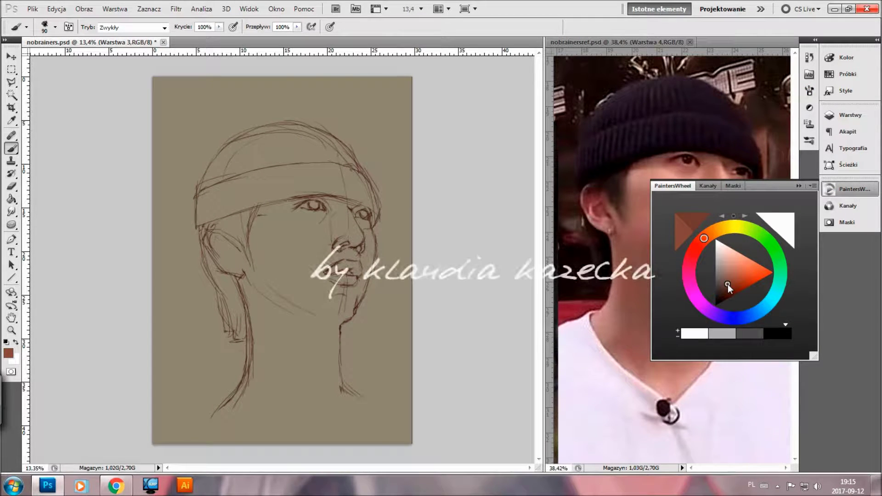
left_click(849, 188)
Enlarge the brush and choose a hard round brush preset
key("bracketright")
key("bracketright")
key("bracketright")
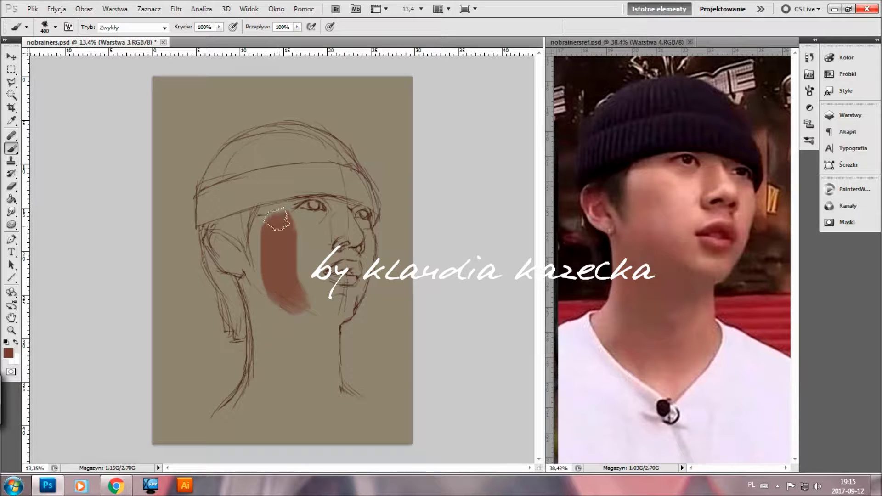
left_click_drag(294, 266, 266, 294)
right_click(296, 250)
left_click_drag(412, 327, 412, 312)
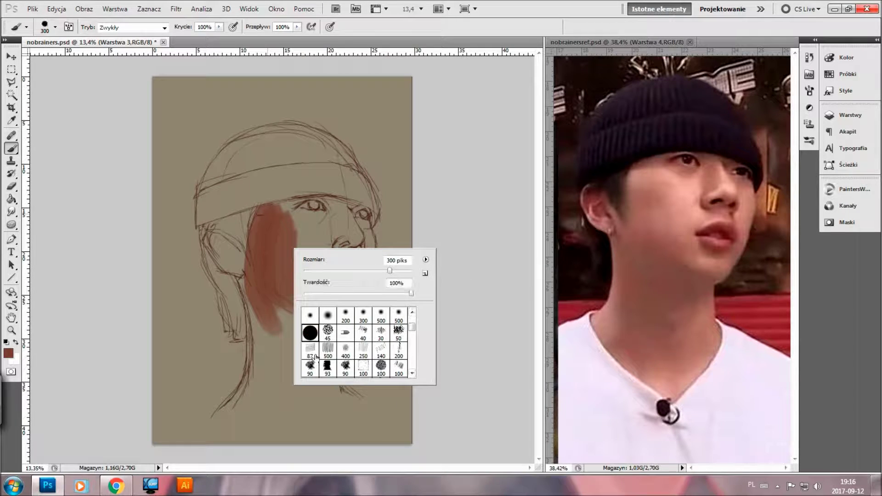
double_click(346, 315)
Paint the reddish-brown base over the cheek, eyes and face
left_click_drag(262, 229, 358, 216)
mouse_move(303, 204)
left_mouse_down()
mouse_move(324, 210)
mouse_move(351, 294)
mouse_move(335, 322)
mouse_move(331, 388)
mouse_move(309, 260)
mouse_move(224, 251)
mouse_move(262, 353)
mouse_move(275, 340)
mouse_move(239, 407)
left_mouse_up()
key("bracketleft")
key("bracketleft")
key("bracketleft")
key("bracketright")
key("bracketright")
key("bracketright")
Fill the neck and shoulders with the base colour, including the shoulder edges
mouse_move(275, 374)
left_mouse_down()
mouse_move(335, 410)
mouse_move(264, 379)
mouse_move(236, 418)
left_mouse_up()
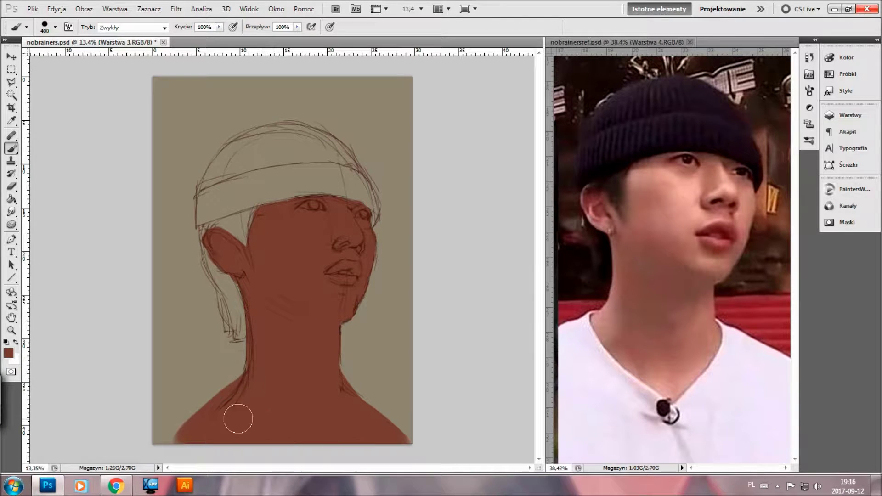
key("e")
key("b")
left_click_drag(367, 413, 404, 432)
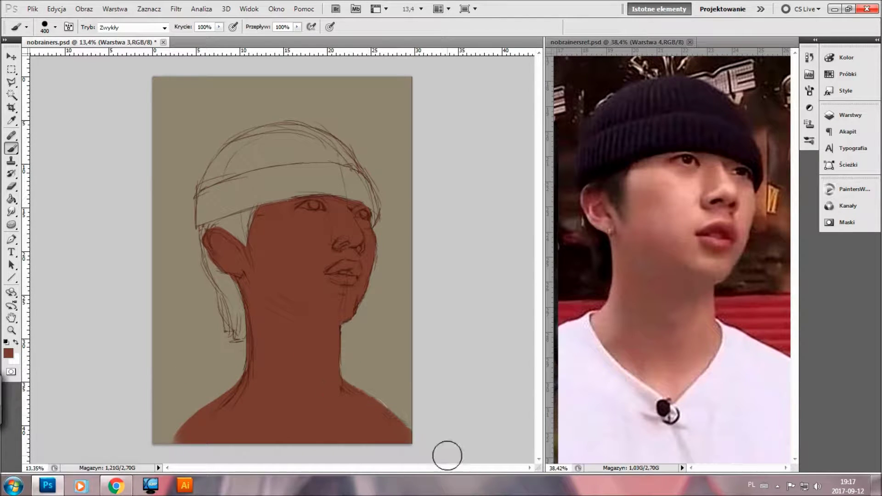
key("e")
mouse_move(221, 413)
left_mouse_down()
mouse_move(170, 436)
mouse_move(187, 444)
left_mouse_up()
key("b")
right_click(464, 223)
key("Escape")
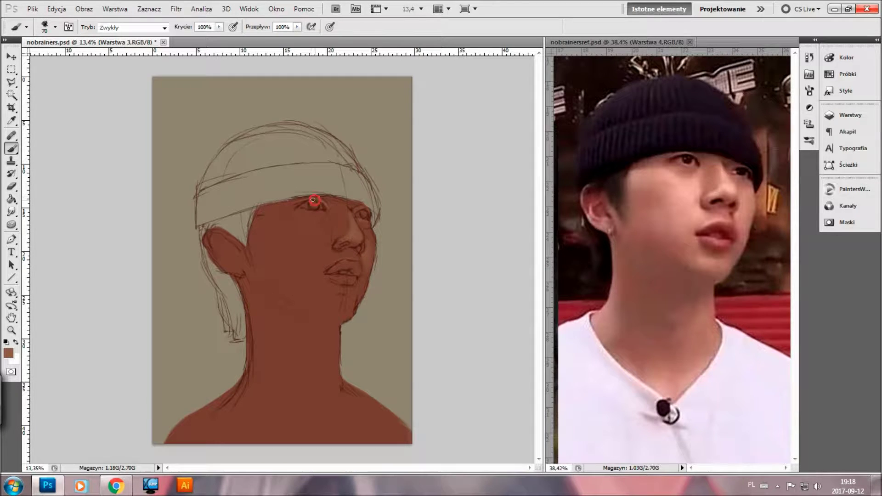
Lay lighter pink tones on the forehead, cheek, chin and right neck, and soften the ear shading
left_click_drag(287, 212, 256, 219)
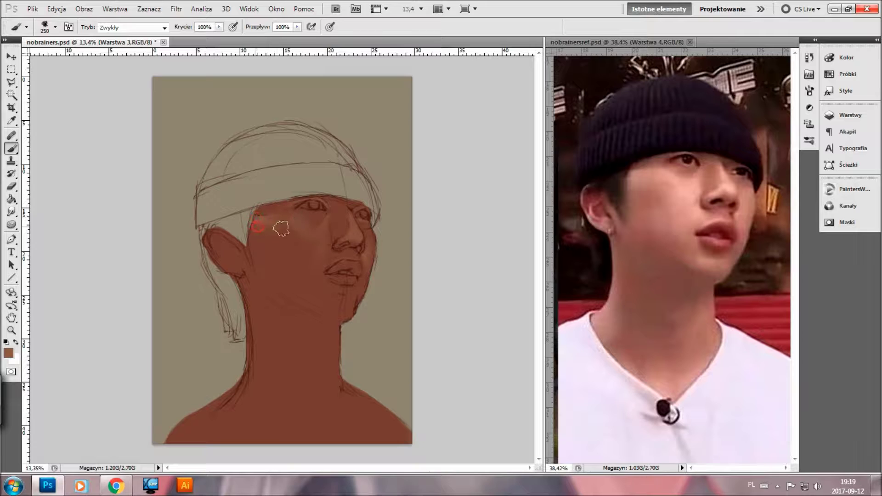
key("bracketright")
key("bracketright")
key("bracketright")
key("bracketleft")
left_click_drag(331, 296, 340, 304)
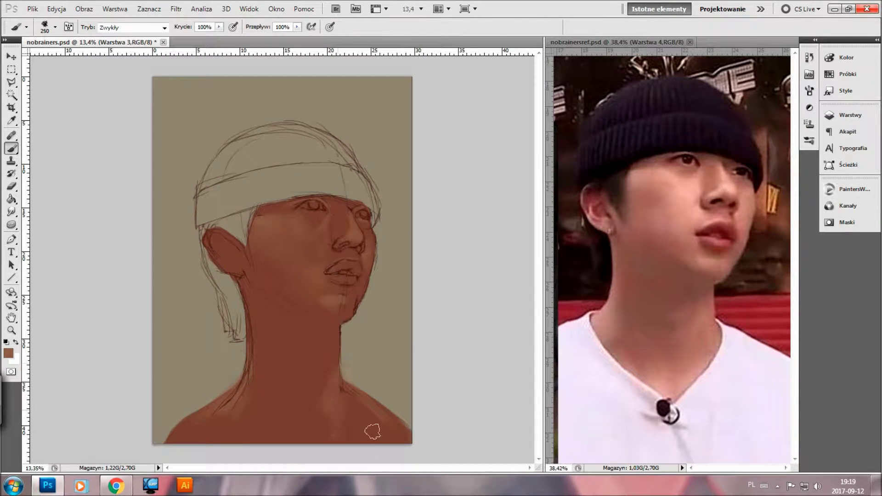
left_click_drag(322, 440, 377, 368)
key("bracketleft")
key("bracketleft")
key("bracketleft")
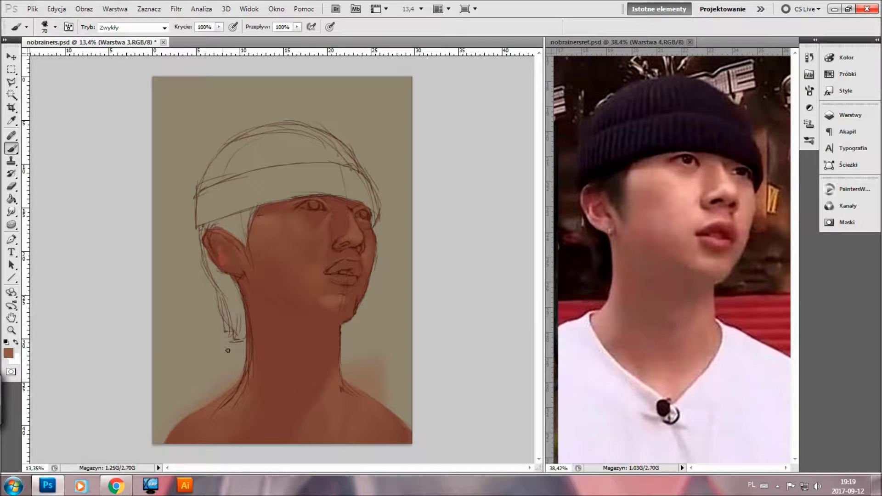
left_click_drag(234, 247, 229, 268)
Add soft brown beside the hair and neck, then erase the stray brown left of the neck
left_click(315, 291, "alt")
key("bracketright")
key("bracketright")
key("bracketright")
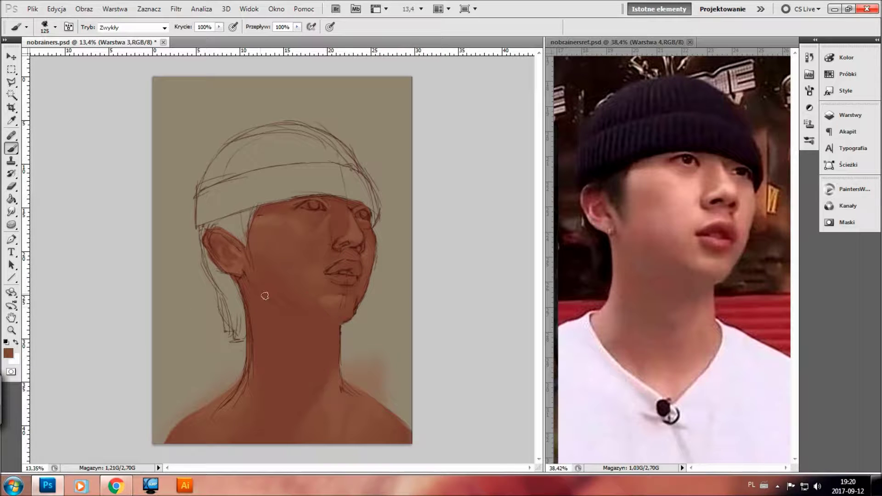
key("bracketright")
key("bracketright")
key("bracketright")
key("bracketright")
key("bracketright")
key("bracketright")
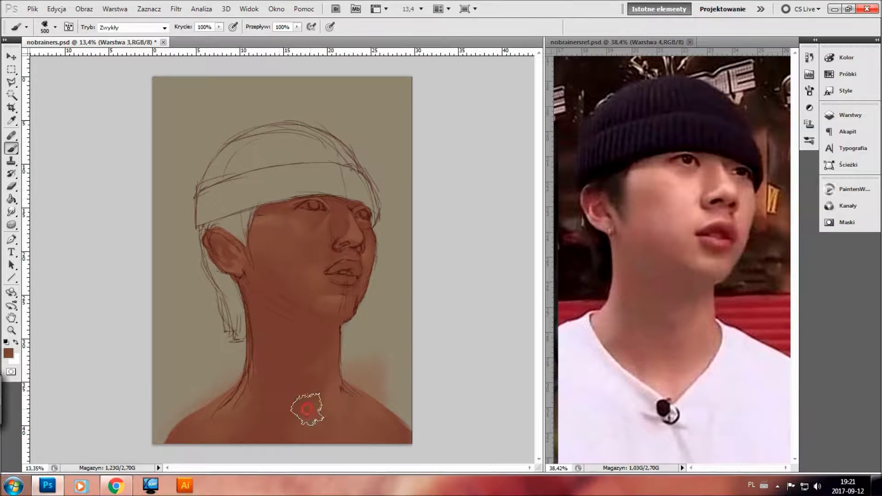
left_click_drag(236, 296, 236, 361)
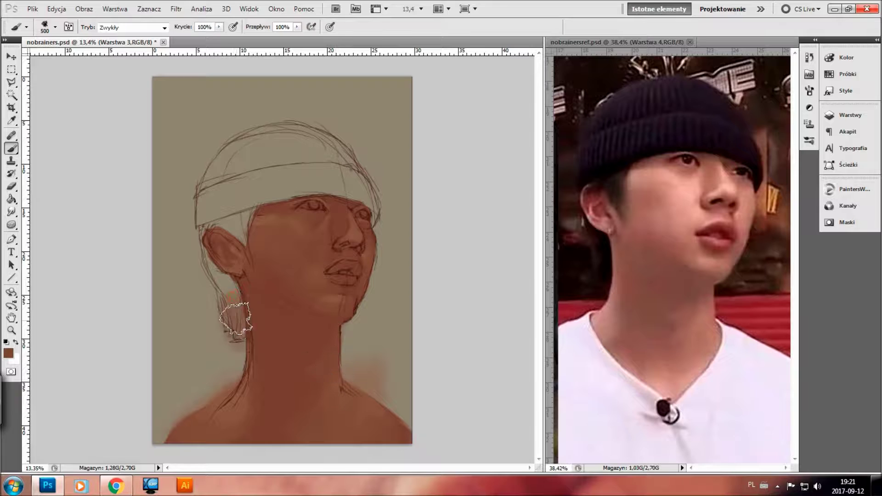
key("e")
mouse_move(196, 244)
left_mouse_down()
mouse_move(232, 299)
mouse_move(233, 374)
mouse_move(227, 330)
mouse_move(356, 376)
mouse_move(389, 377)
left_mouse_up()
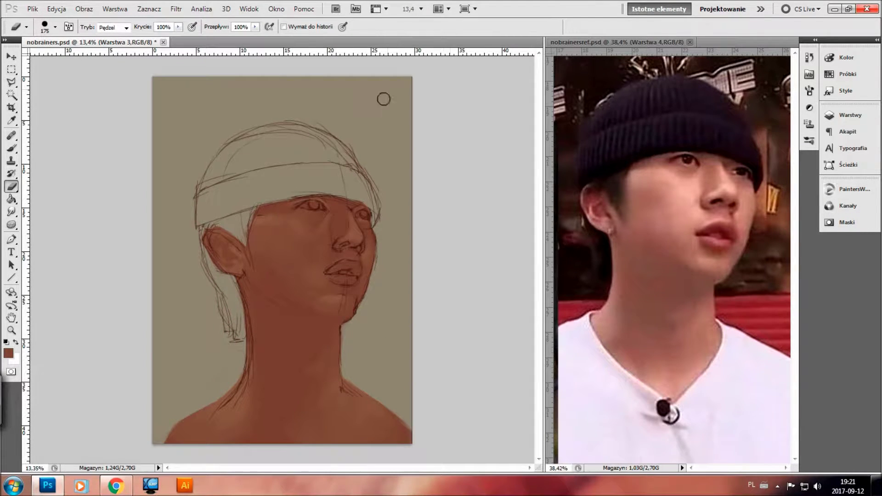
key("b")
scroll(349, 345, "up", 1)
Darken the left side of the nose and lighten the upper cheek with sampled tones
left_click(345, 247, "alt")
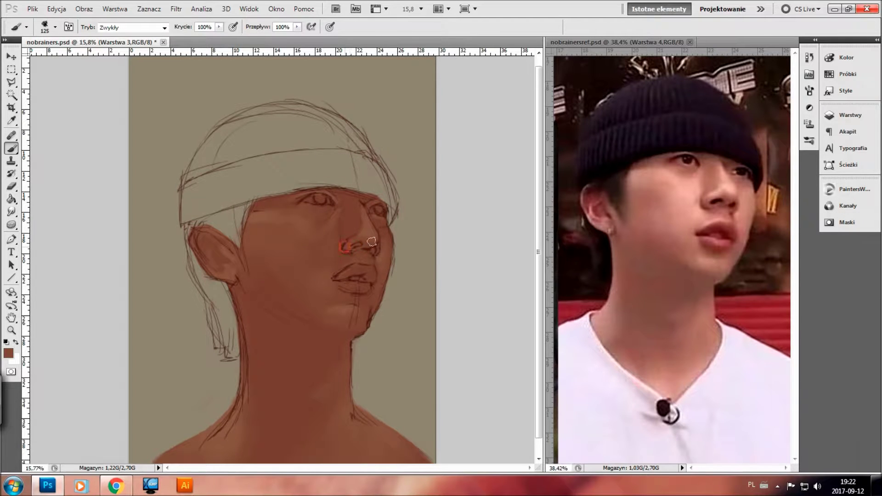
left_click(326, 238, "alt")
left_click_drag(339, 230, 343, 258)
key("bracketright")
key("bracketright")
key("bracketright")
left_click(279, 281)
key("bracketleft")
key("bracketleft")
left_click_drag(254, 222, 326, 282)
Choose a darker brown in PaintersWheel and shade along the brow and hairline
left_click(289, 354, "alt")
left_click(847, 189)
left_click(726, 290)
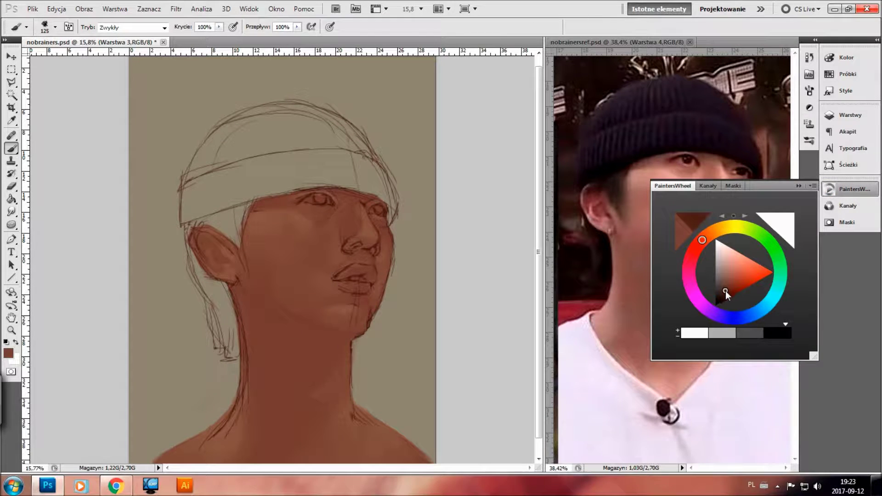
left_click(345, 277)
key("bracketleft")
key("bracketleft")
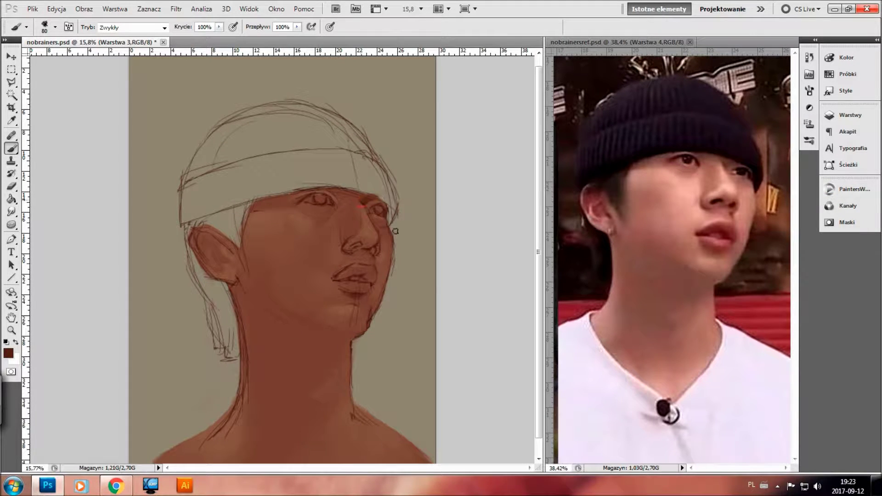
mouse_move(363, 201)
left_mouse_down()
mouse_move(305, 191)
mouse_move(247, 204)
left_mouse_up()
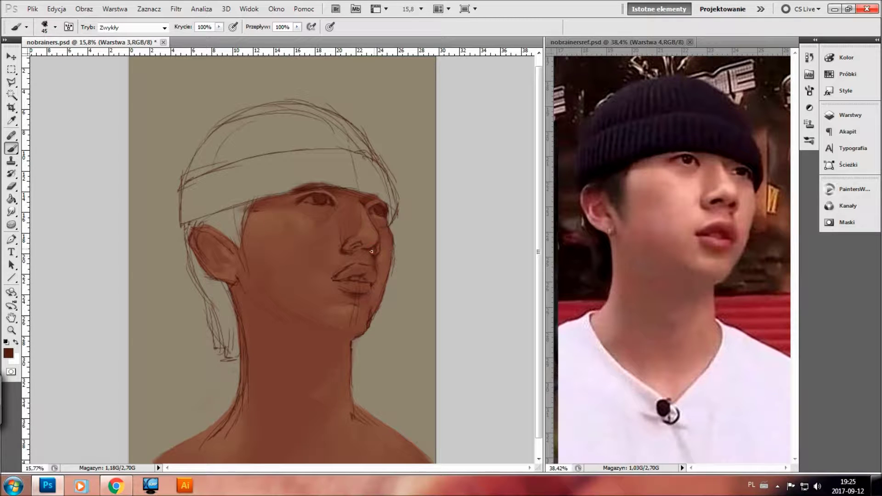
Refine the nostril shading, paint a shadow under the jaw and shade the ear
left_click_drag(359, 248, 369, 257)
key("bracketright")
key("bracketright")
key("bracketright")
left_click(358, 338)
left_click_drag(324, 337, 342, 339)
key("bracketleft")
key("bracketleft")
key("bracketleft")
mouse_move(202, 235)
left_mouse_down()
mouse_move(216, 246)
mouse_move(215, 266)
left_mouse_up()
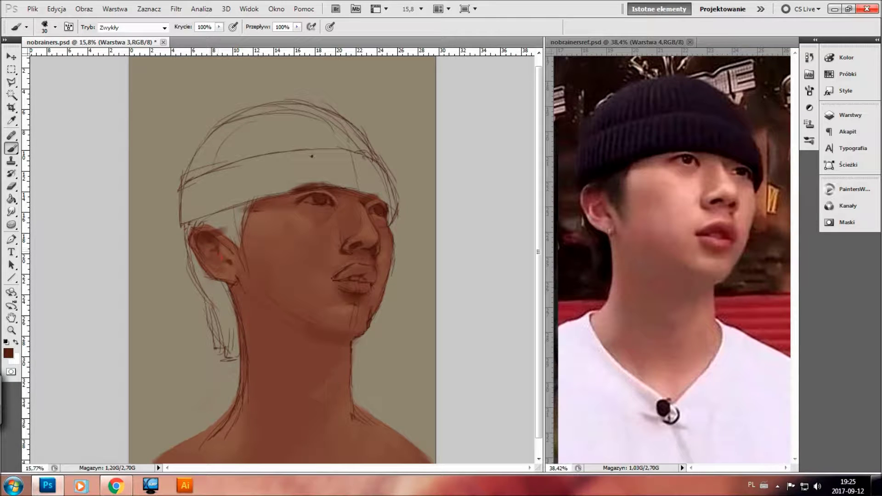
Darken the opening between the lips, then make Warstwa 1 the active layer
left_click_drag(356, 273, 337, 278)
key("bracketright")
key("bracketright")
key("bracketright")
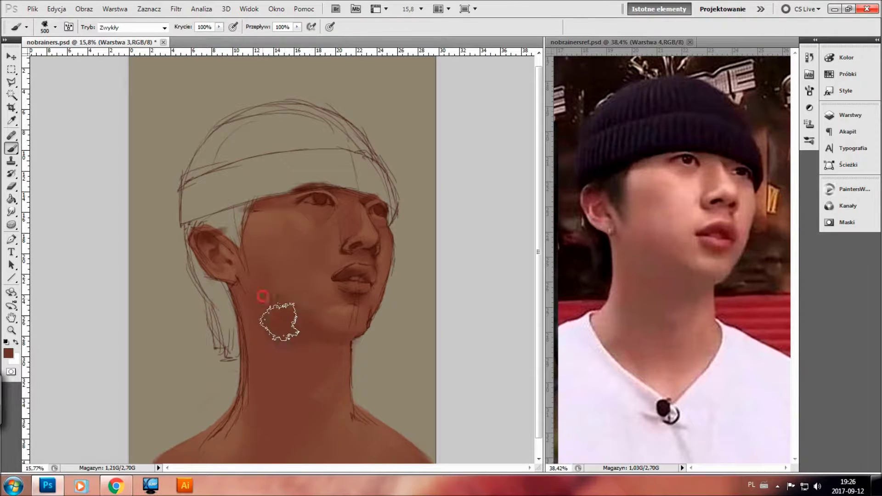
left_click(319, 316)
key("bracketleft")
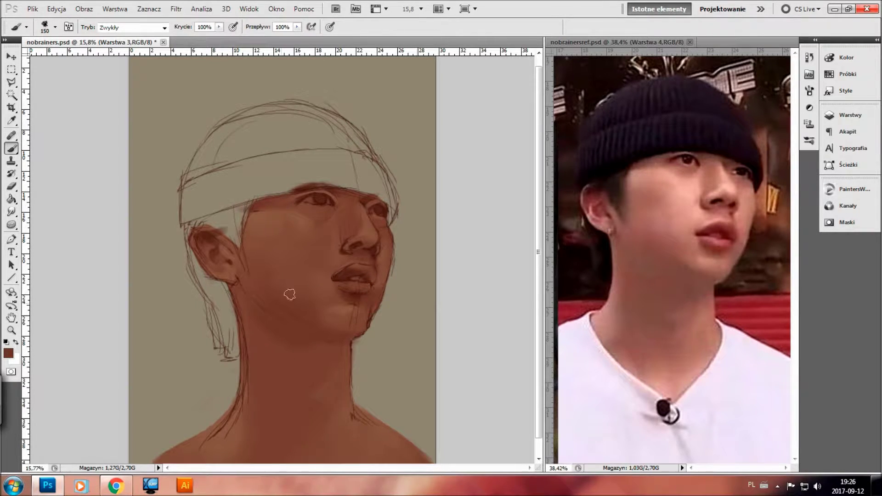
key("bracketright")
key("bracketright")
key("bracketright")
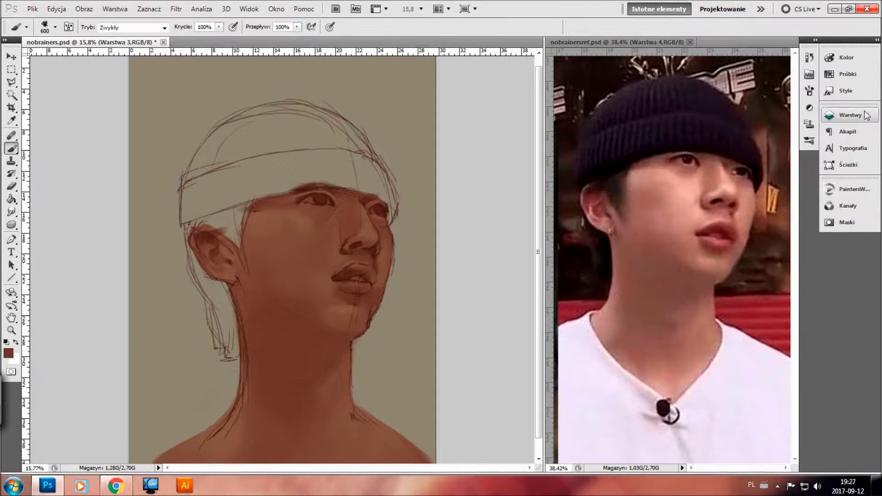
left_click(866, 115)
key("e")
left_click(703, 256)
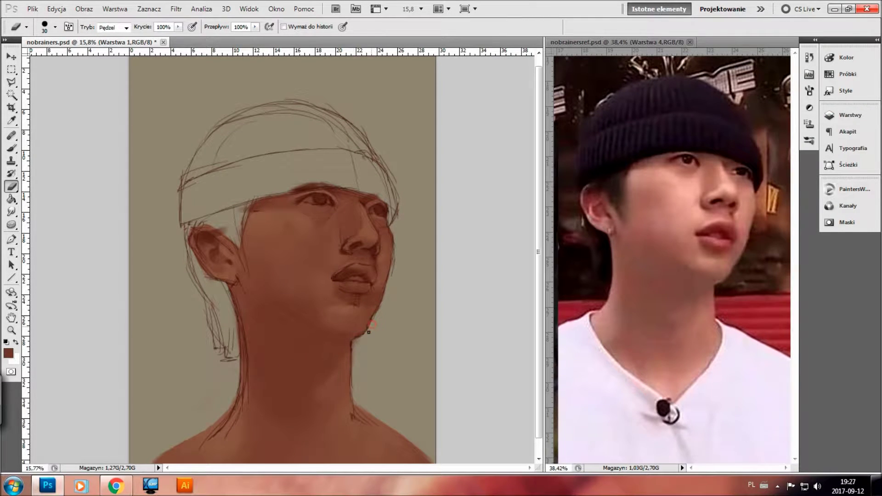
Paint detail on the lips and sample nostril and lip colours
key("b")
left_click_drag(338, 276, 355, 265)
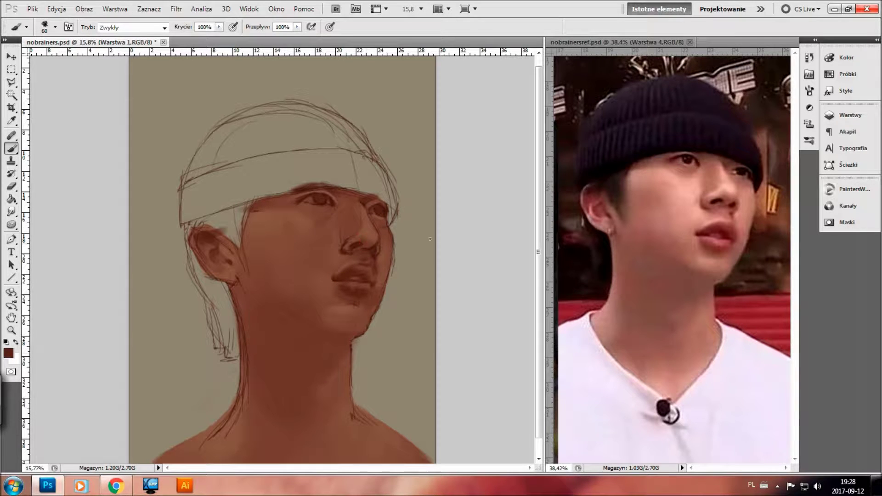
left_click(360, 244, "alt")
left_click(351, 250)
left_click(809, 58)
left_click(341, 280)
Sample cheek, chin and neck skin tones to refine the chin and under-jaw shading
left_click(253, 257, "alt")
key("bracketright")
key("bracketright")
key("bracketright")
key("bracketleft")
key("bracketleft")
key("bracketleft")
left_click(335, 224, "alt")
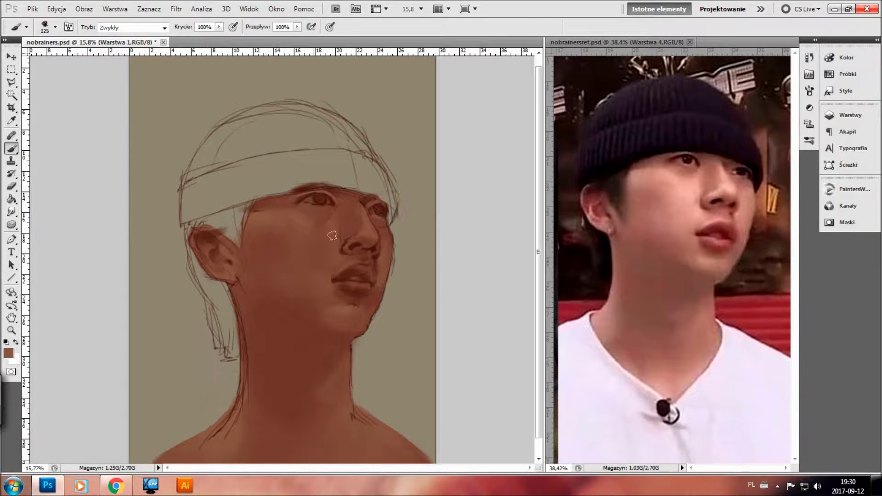
key("bracketleft")
left_click(319, 321, "alt")
left_click(347, 334, "alt")
left_click(350, 332, "alt")
left_click(325, 323, "alt")
left_click(350, 334, "alt")
Dismiss the New document dialog and check layer blending modes without changing them
key("ctrl+n")
key("Escape")
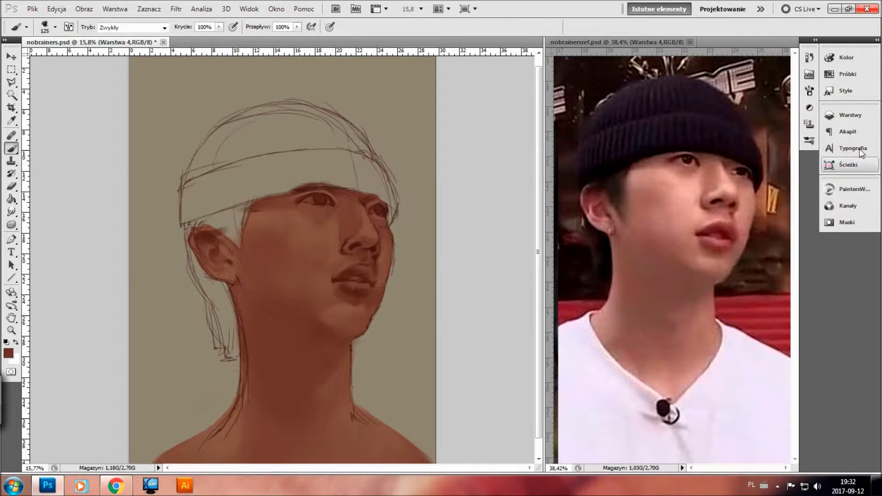
left_click(850, 115)
left_click(761, 123)
left_click(689, 214)
Zoom in on the face and undo the last stroke
left_click(849, 189)
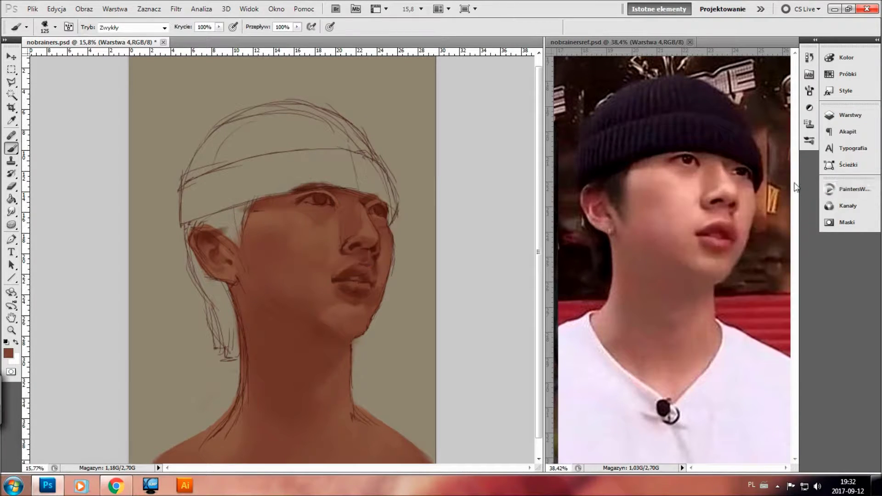
key("z")
left_click(417, 217)
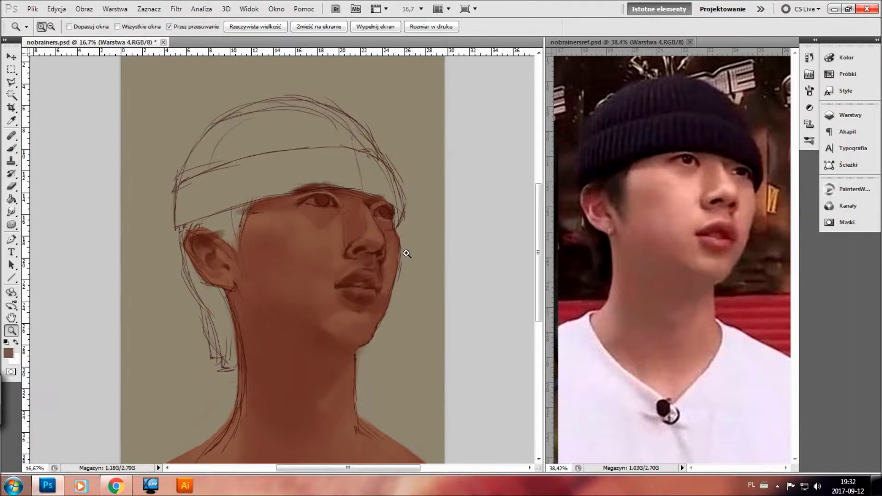
key("b")
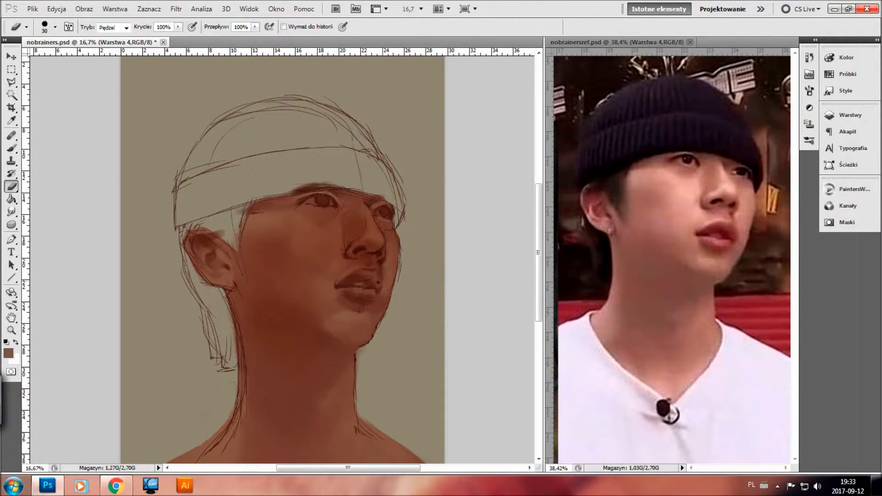
key("ctrl+z")
Pick a lighter pink-brown and soften the tones on the nose bridge and cheek
left_click(844, 189)
left_click(717, 257)
key("bracketleft")
key("bracketleft")
key("bracketleft")
key("bracketleft")
left_click_drag(357, 294, 325, 292)
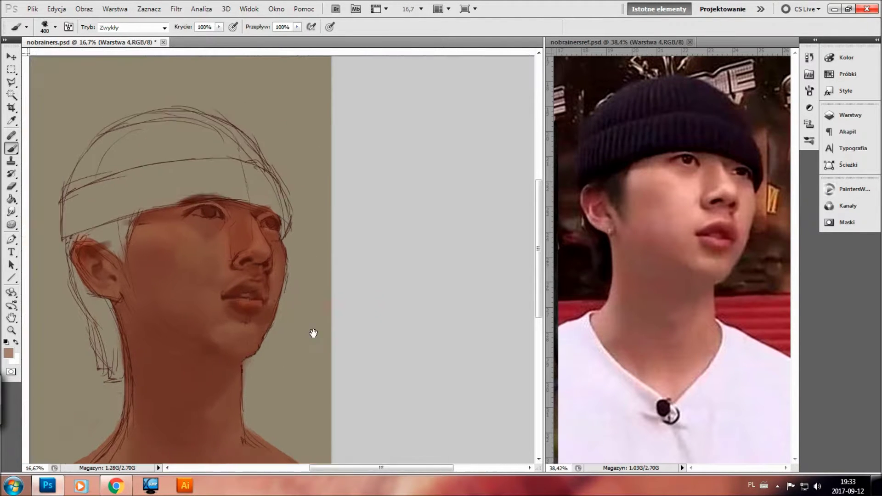
Switch to the Eraser and choose a smaller eraser tip
key("e")
right_click(317, 312)
left_click(354, 389)
key("Return")
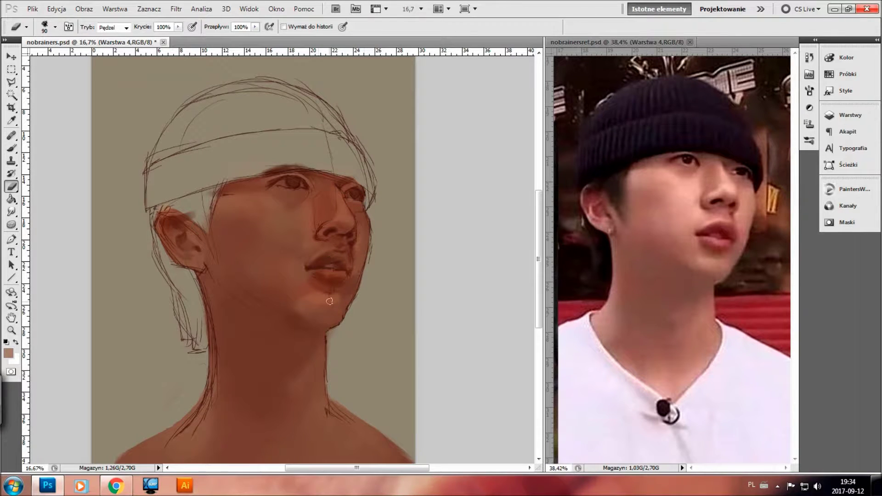
Pick a light tan in PaintersWheel and enlarge the brush for broad background strokes
key("b")
left_click(236, 195, "alt")
left_click(844, 188)
left_click(732, 274)
key("bracketright")
key("bracketright")
key("bracketright")
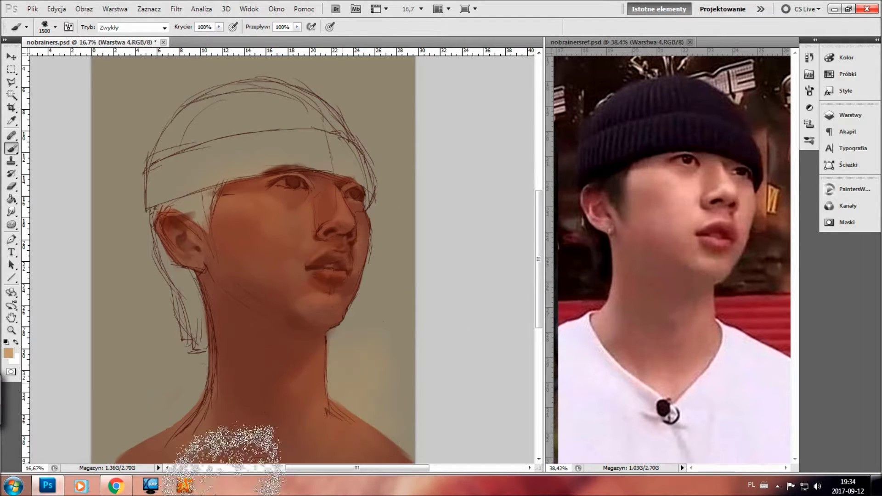
Pick a darker red and paint a soft reddish glow right of the cheek
key("bracketleft")
key("bracketleft")
key("bracketleft")
left_click(844, 189)
left_click(733, 267)
left_click(736, 274)
key("bracketleft")
key("bracketleft")
key("bracketleft")
key("bracketright")
key("bracketright")
key("bracketright")
left_click_drag(385, 200, 393, 248)
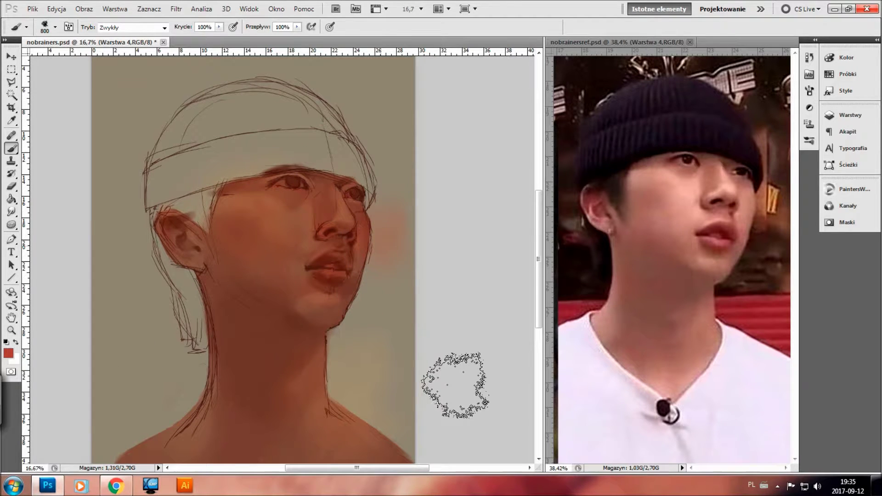
Sample the dark lip brown and undo the stray red stroke on the nose
key("e")
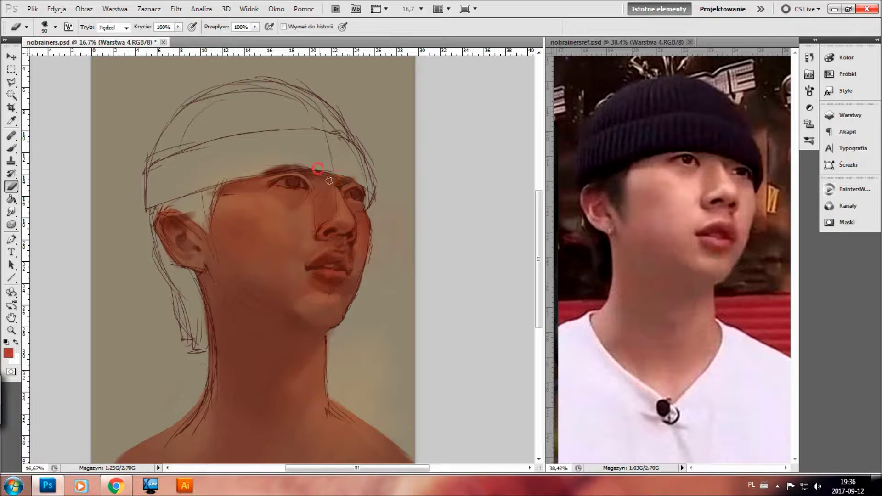
key("bracketleft")
key("bracketleft")
key("bracketleft")
key("bracketleft")
key("bracketleft")
key("bracketleft")
key("i")
left_click(324, 257)
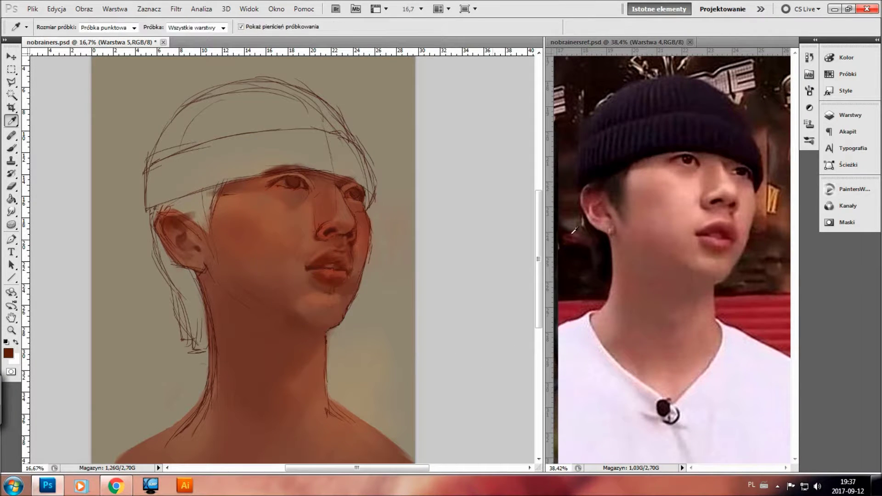
key("b")
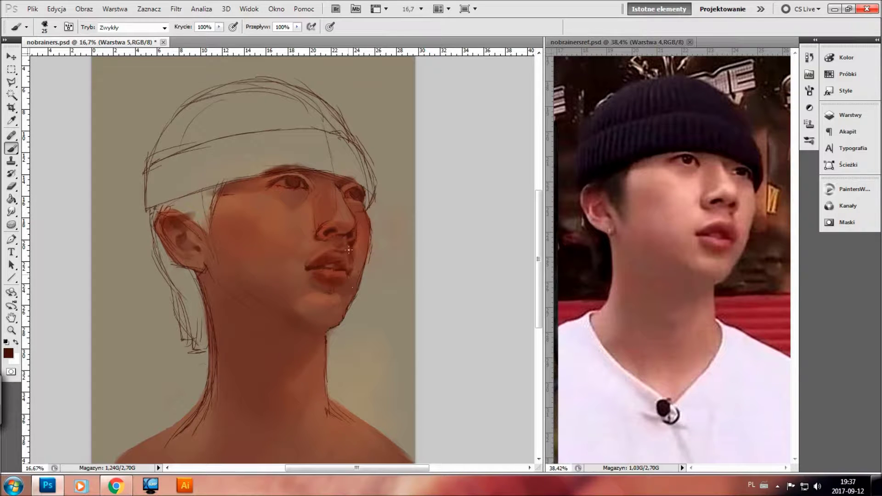
key("ctrl+z")
Paint dark brown shading around the mouth and lower lip
key("bracketright")
key("bracketright")
key("bracketright")
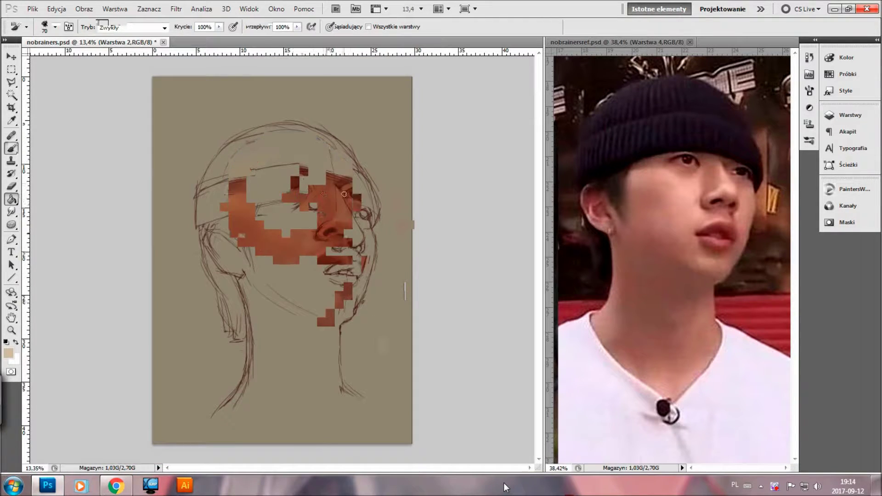
left_click(319, 204, "alt")
key("e")
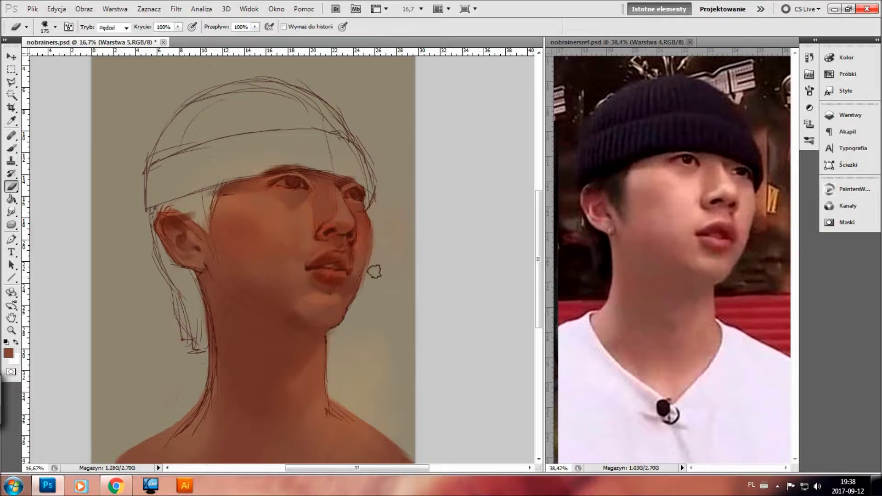
key("b")
left_click(333, 281, "alt")
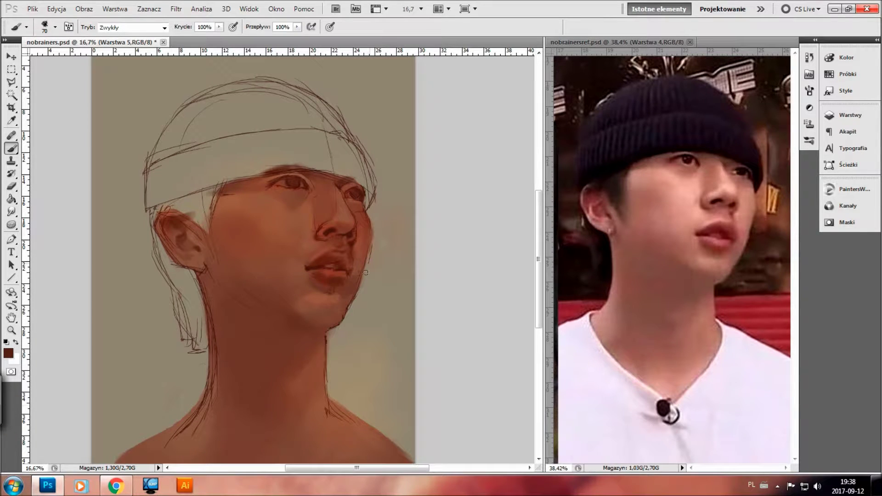
left_click_drag(317, 275, 324, 286)
Zoom in on the lips and nose, sampling lip, cheek and eye colours
left_click(326, 274, "alt")
left_click_drag(321, 420, 411, 358)
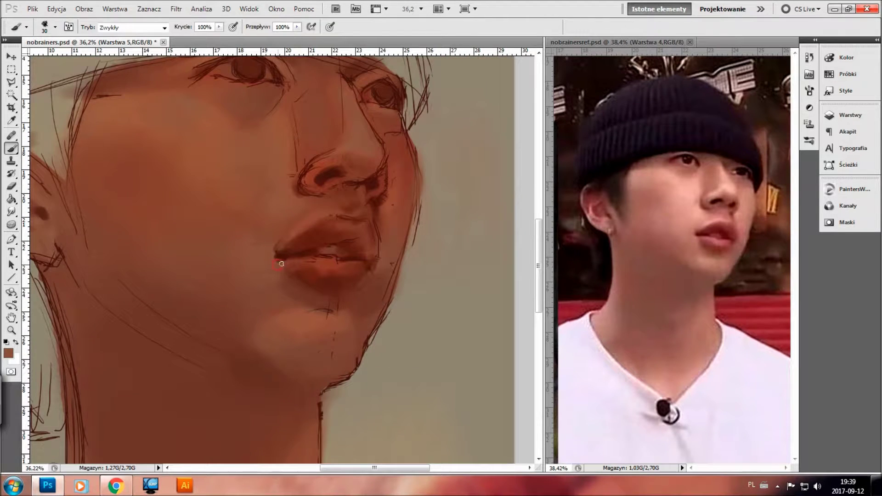
left_click(212, 154, "alt")
left_click(384, 178, "alt")
key("i")
left_click(356, 68)
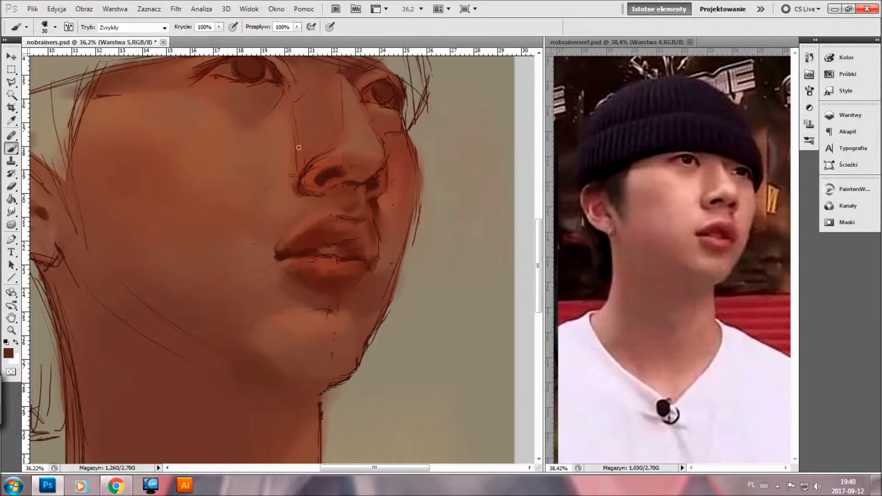
Adjust the colour, zoom out to the whole face, and sample cheek, jaw and lip tones
left_click(847, 188)
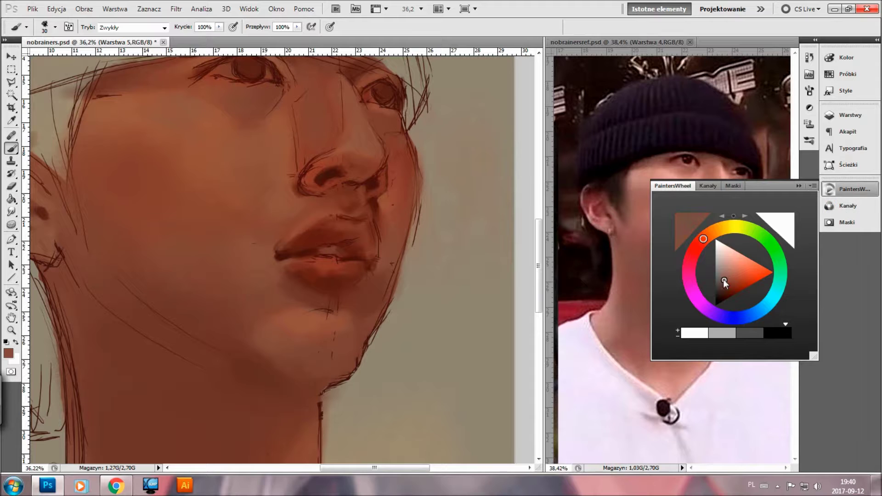
left_click(847, 189)
key("z")
left_click_drag(528, 203, 500, 203)
key("b")
left_click(445, 172, "alt")
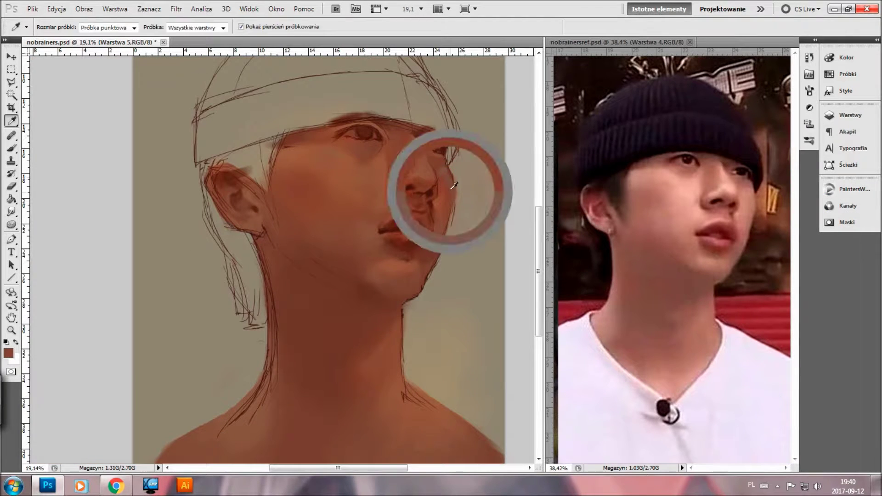
left_click(433, 259, "alt")
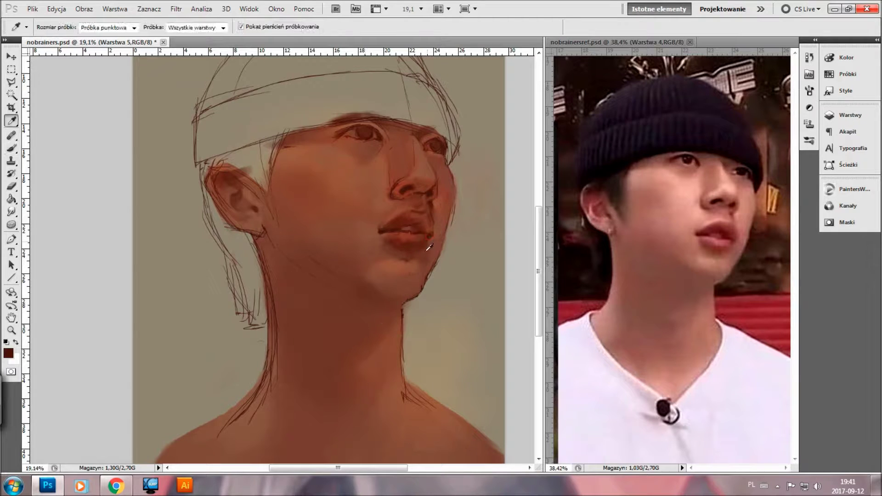
left_click(429, 238, "alt")
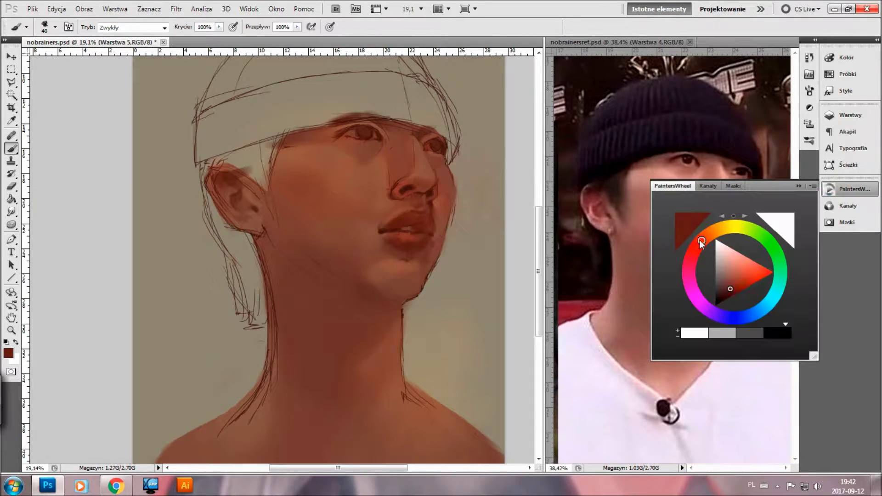
Dab a darker red on the lip corner and left mouth corner
left_click(731, 288)
left_click(420, 230)
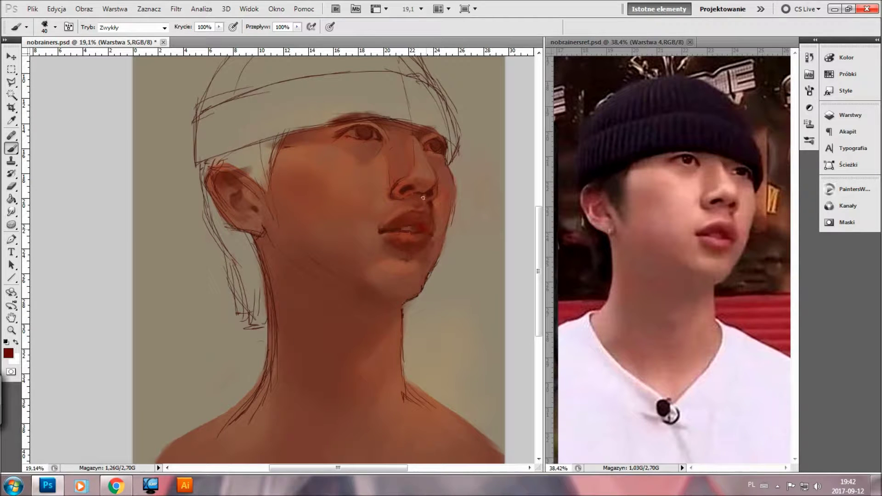
left_click(391, 218, "alt")
left_click(383, 223, "alt")
Sample the nostril shadow and a lighter skin brown, enlarge the brush, and zoom in on the face
left_click(371, 232, "alt")
left_click(391, 198, "alt")
left_click(392, 185, "alt")
key("bracketright")
key("bracketright")
key("bracketright")
left_click_drag(394, 355, 463, 313)
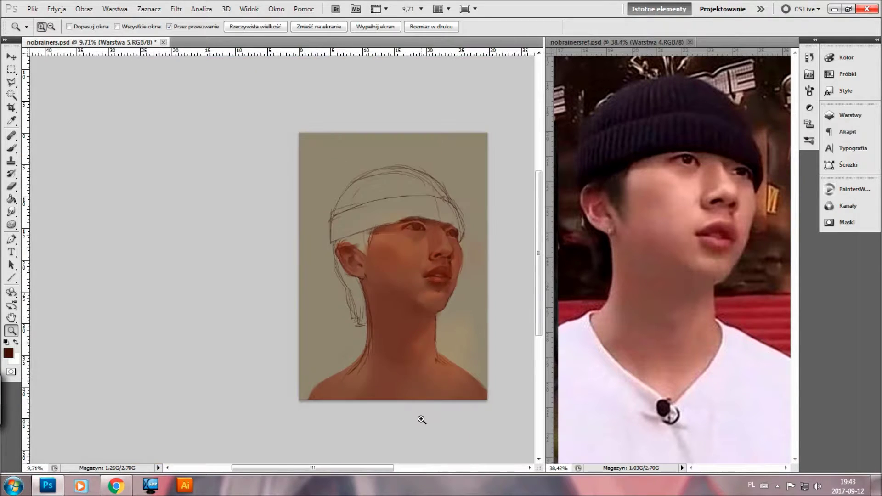
Paint a lighter reddish-brown line under the right eye
key("b")
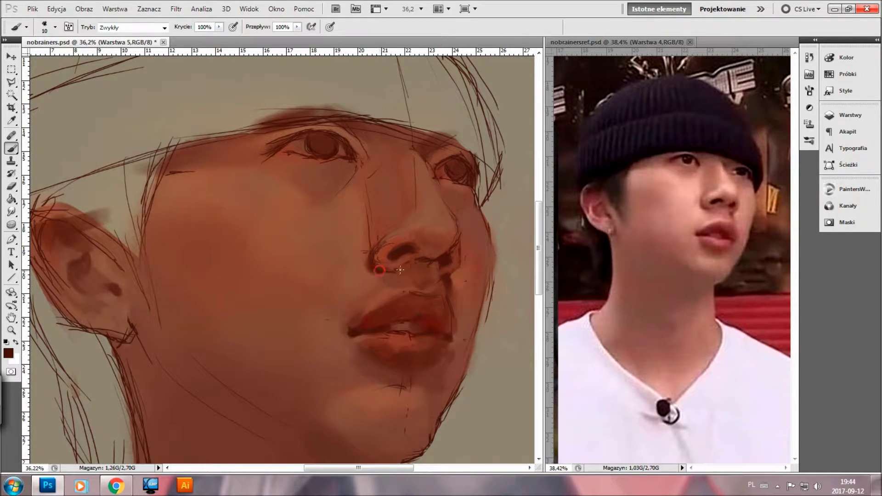
left_click(432, 325, "alt")
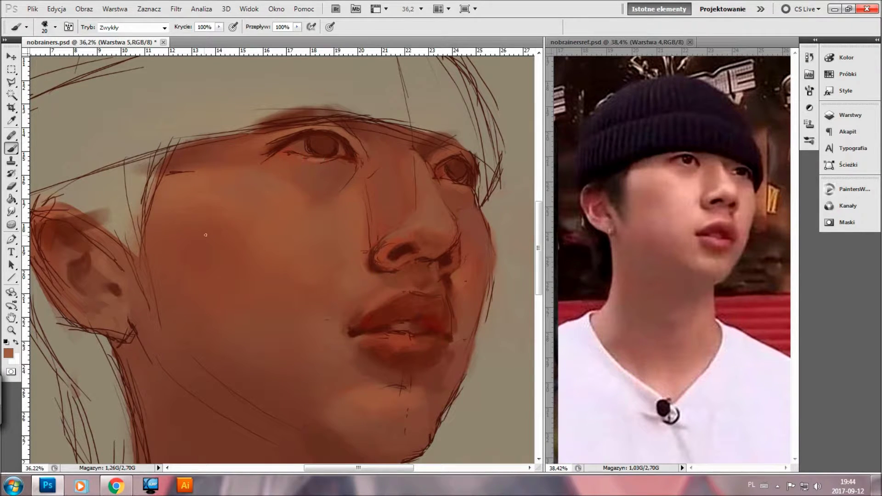
left_click(457, 156, "alt")
key("F2")
left_click(722, 283)
left_click_drag(440, 176, 450, 177)
Repaint the left upper eyelid in a lighter pink
key("F2")
left_click(725, 275)
left_click_drag(441, 244, 427, 243)
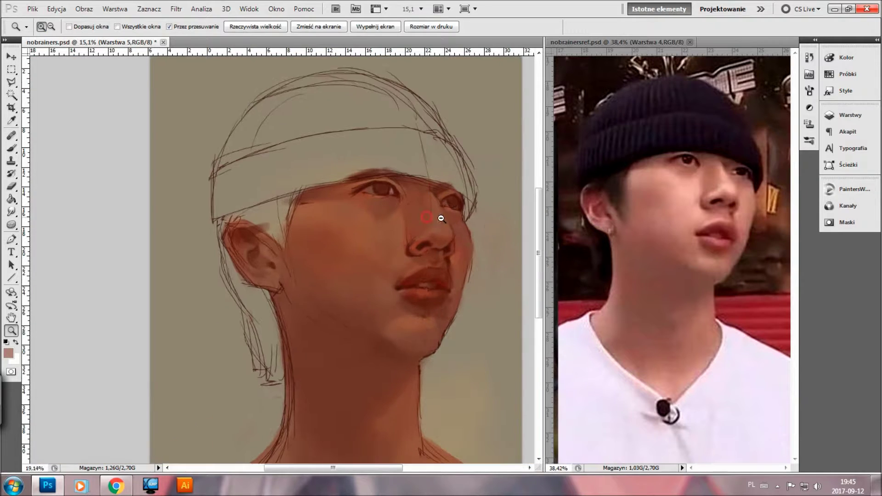
left_click_drag(386, 179, 371, 182)
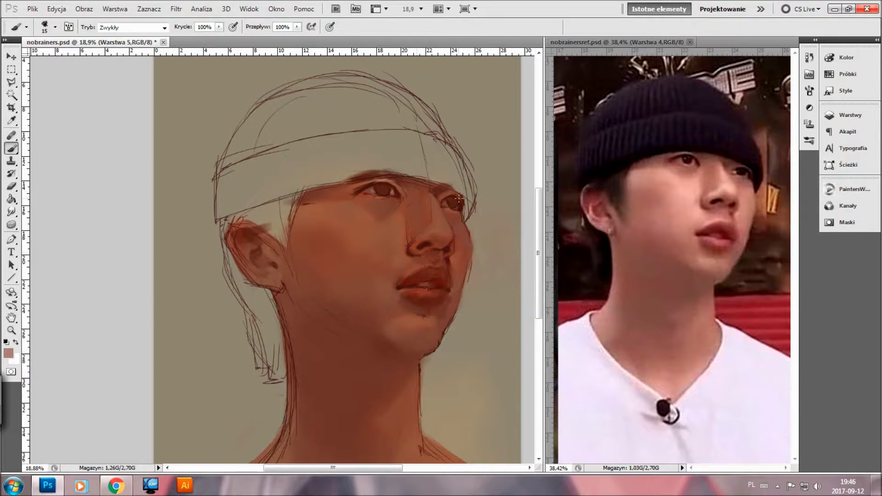
Repaint the cheek shading left of the nose in brown skin tones with a larger brush
left_click(565, 259, "alt")
key("F2")
left_click(729, 272)
key("bracketright")
key("bracketright")
key("bracketright")
key("bracketright")
key("bracketright")
key("bracketright")
left_click(313, 220, "alt")
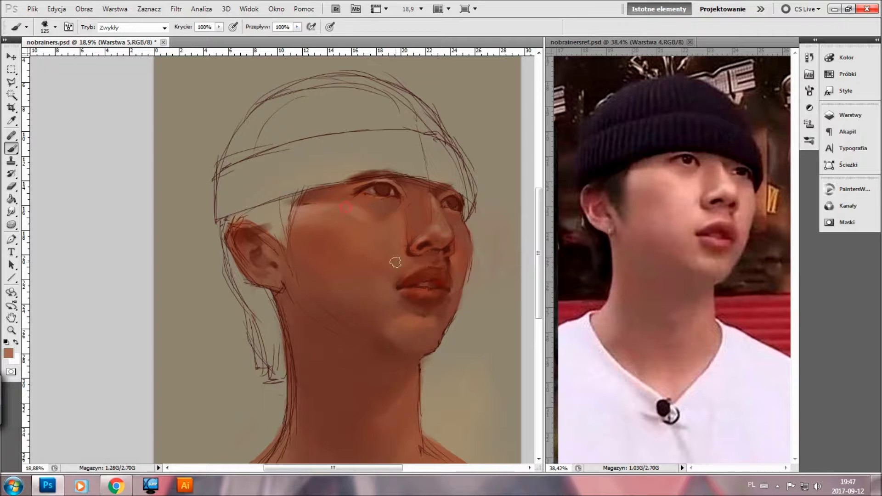
mouse_move(394, 222)
left_mouse_down()
mouse_move(381, 250)
mouse_move(369, 241)
left_mouse_up()
left_click(358, 234, "alt")
left_click(350, 340, "alt")
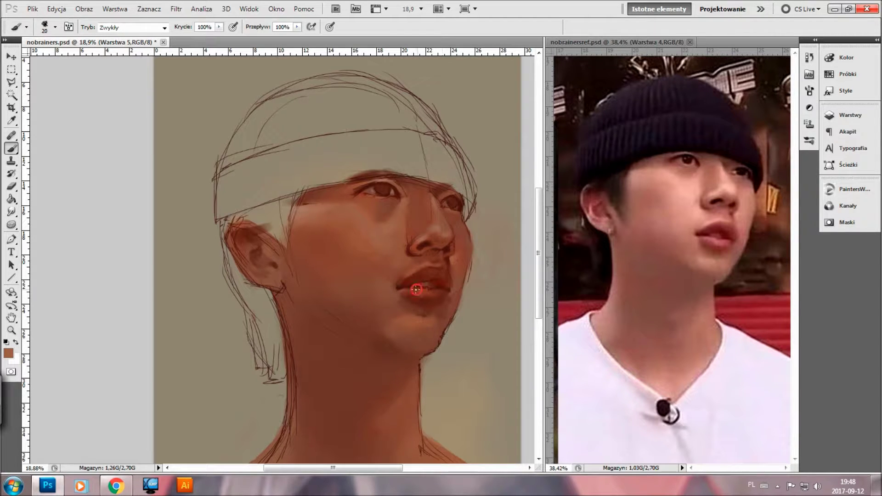
left_click_drag(415, 268, 421, 268)
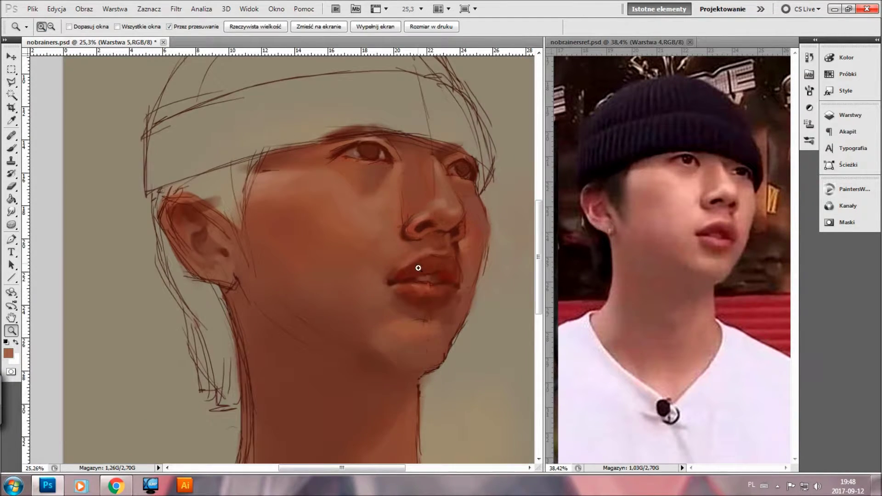
Sample reds and maroons from the lips, chin and neck
left_click(413, 291, "alt")
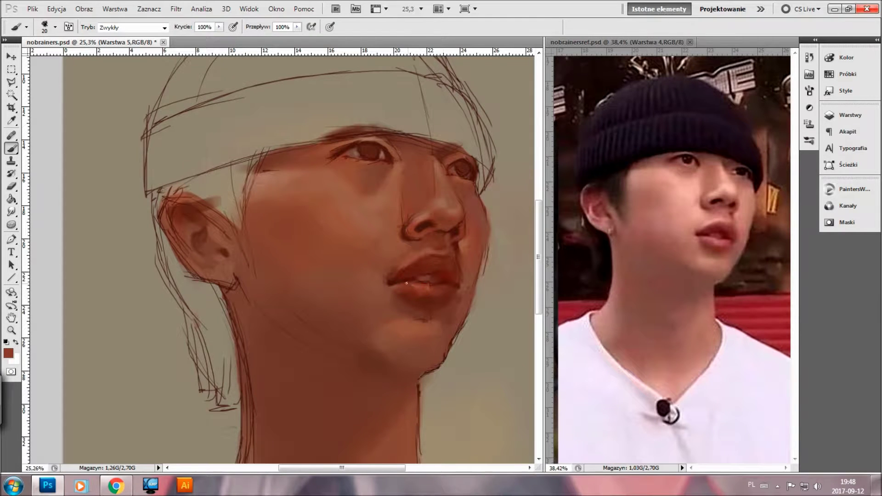
left_click(448, 284, "alt")
left_click(450, 294, "alt")
left_click(419, 301, "alt")
left_click(395, 326, "alt")
left_click(400, 437, "alt")
Dab colour at the mouth corner, then zoom out to check the painting
key("bracketright")
key("bracketright")
key("bracketright")
key("bracketleft")
key("bracketleft")
key("bracketleft")
left_click(465, 285)
left_click(437, 339, "alt")
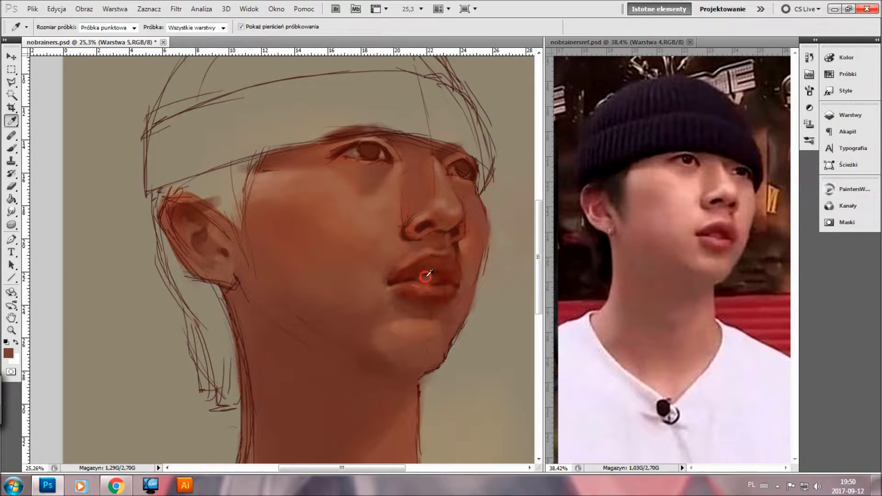
left_click(410, 279, "alt")
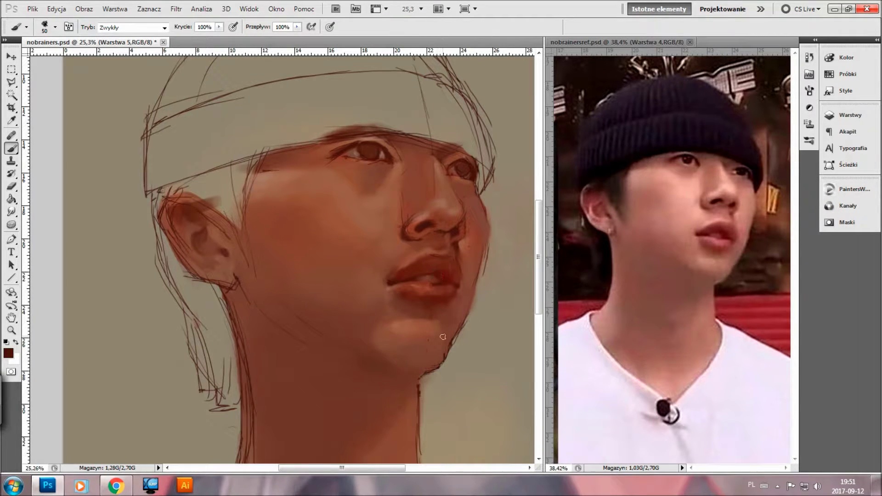
key("z")
left_click_drag(445, 312, 390, 282)
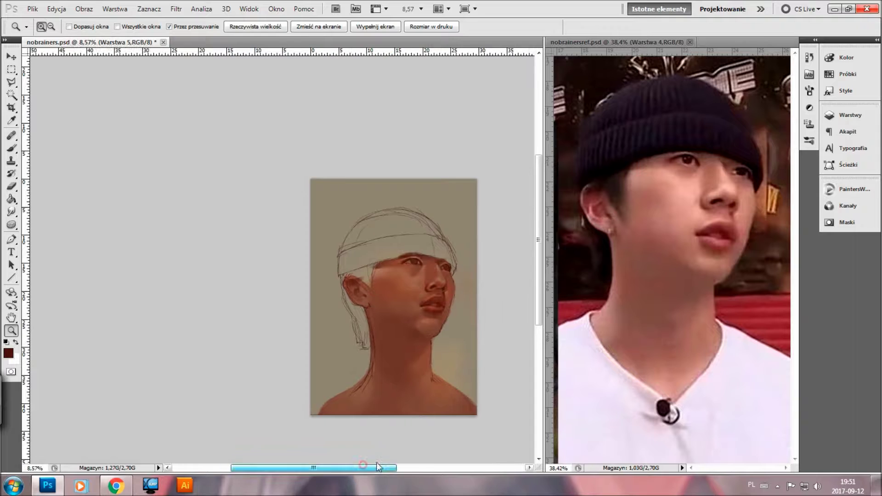
key("b")
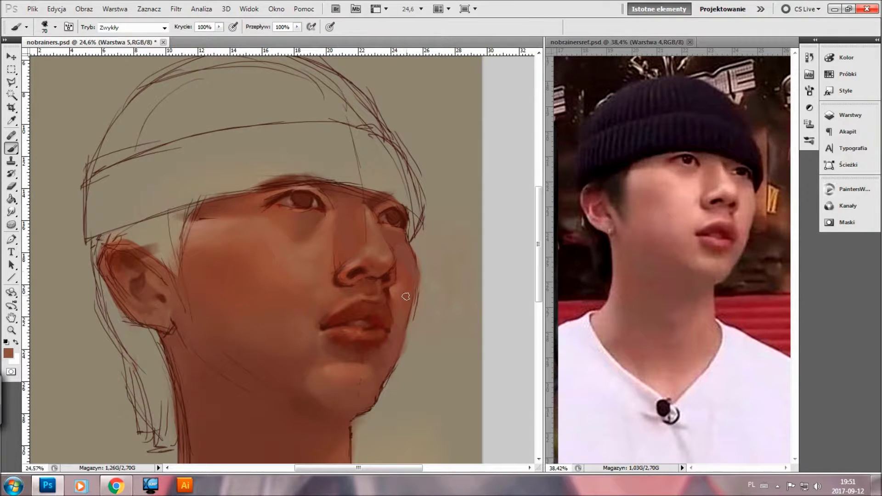
Cover the brow line between the eyes with a lighter skin brown at brush size 90
left_click(340, 264, "alt")
left_click(330, 282, "alt")
key("bracketleft")
key("bracketleft")
key("bracketleft")
key("bracketright")
key("bracketright")
left_click(378, 187, "alt")
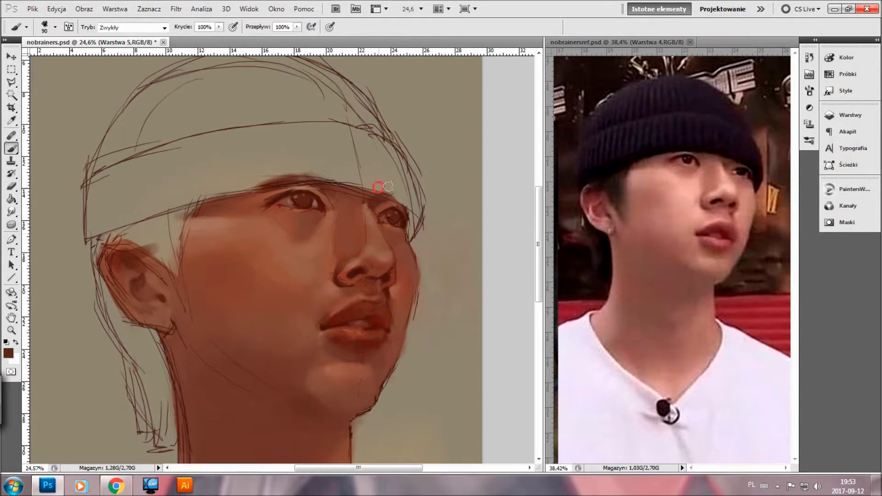
left_click(334, 194, "alt")
left_click_drag(353, 193, 381, 191)
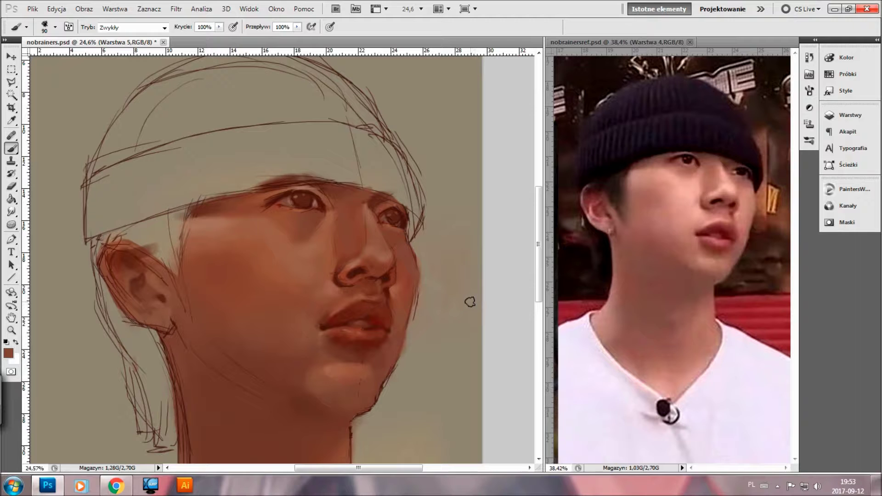
key("z")
left_click(405, 268, "alt")
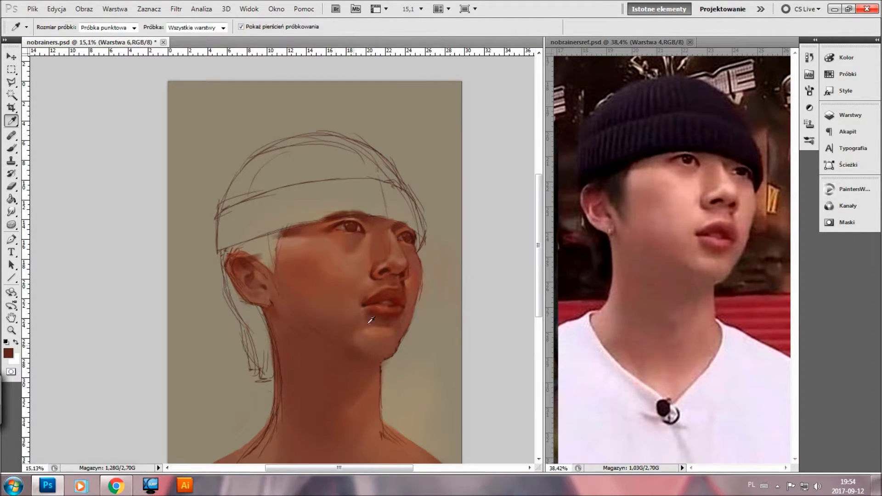
Choose dark navy and paint a navy band across the beanie's headband
left_click(845, 189)
mouse_move(698, 274)
left_mouse_down()
mouse_move(705, 303)
mouse_move(748, 321)
left_mouse_up()
left_click(719, 294)
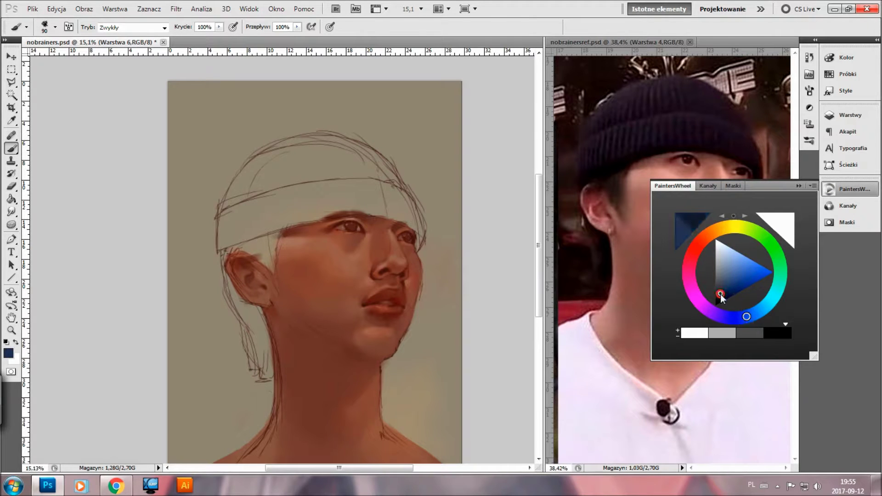
left_click(842, 198)
mouse_move(271, 223)
left_mouse_down()
mouse_move(388, 207)
mouse_move(423, 248)
left_mouse_up()
mouse_move(399, 193)
left_mouse_down()
mouse_move(425, 237)
mouse_move(428, 222)
mouse_move(265, 188)
mouse_move(335, 152)
mouse_move(395, 193)
left_mouse_up()
Cover the whole cap in solid navy with an 80–200 px brush
key("bracketright")
key("bracketright")
key("bracketright")
key("bracketleft")
key("bracketleft")
key("bracketleft")
mouse_move(280, 216)
left_mouse_down()
mouse_move(218, 243)
mouse_move(250, 209)
mouse_move(232, 216)
mouse_move(312, 193)
left_mouse_up()
key("bracketright")
key("bracketright")
key("bracketright")
left_click_drag(377, 147, 257, 161)
left_click_drag(239, 193, 271, 161)
Darken the cap's lower edge, right side and a middle band in near-black
right_click(722, 296, "alt+shift")
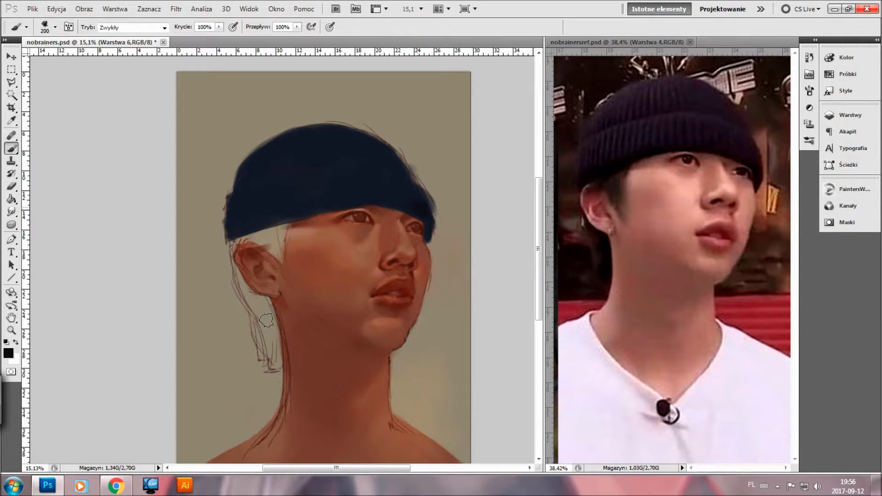
key("bracketleft")
key("bracketleft")
key("bracketleft")
scroll(267, 321, "up", 3)
left_click_drag(395, 216, 91, 259)
left_click_drag(427, 184, 441, 257)
key("bracketright")
left_click_drag(193, 143, 358, 144)
Darken the cap's lower-left edge with dark strokes
left_click_drag(322, 206, 454, 206)
left_click_drag(151, 292, 261, 258)
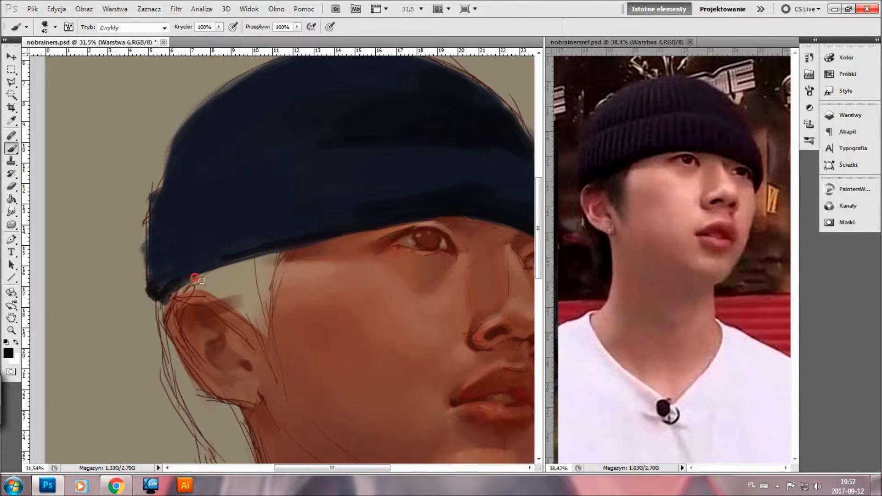
left_click_drag(156, 288, 317, 230)
key("bracketleft")
key("bracketleft")
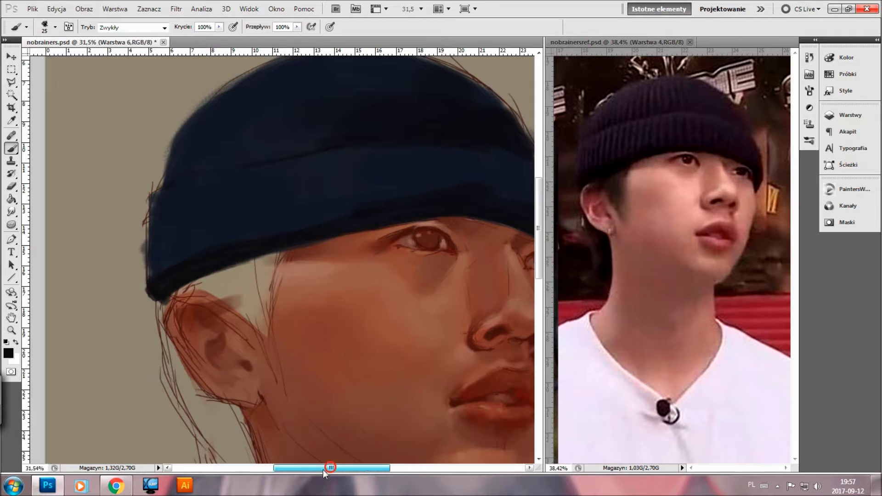
left_click_drag(332, 468, 370, 467)
Cover red marks above the right eye, darken the left eyelid and iris, then fit the view
key("bracketright")
key("bracketright")
key("bracketright")
left_click_drag(377, 253, 373, 261)
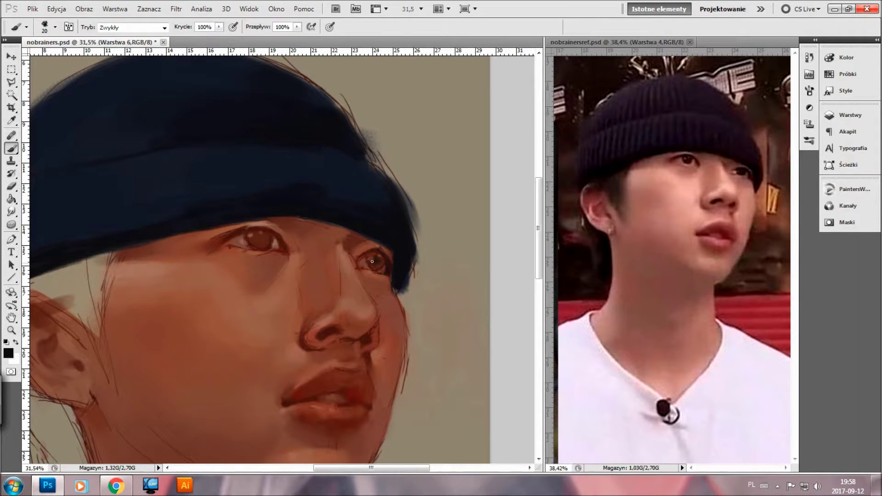
mouse_move(219, 229)
left_mouse_down()
mouse_move(266, 233)
mouse_move(262, 243)
left_mouse_up()
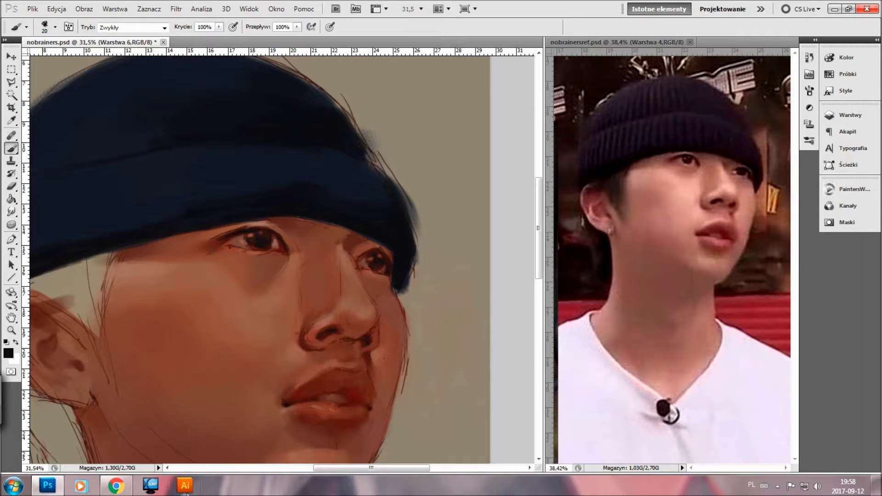
key("z")
key("ctrl+0")
left_click(847, 189)
left_click(701, 242)
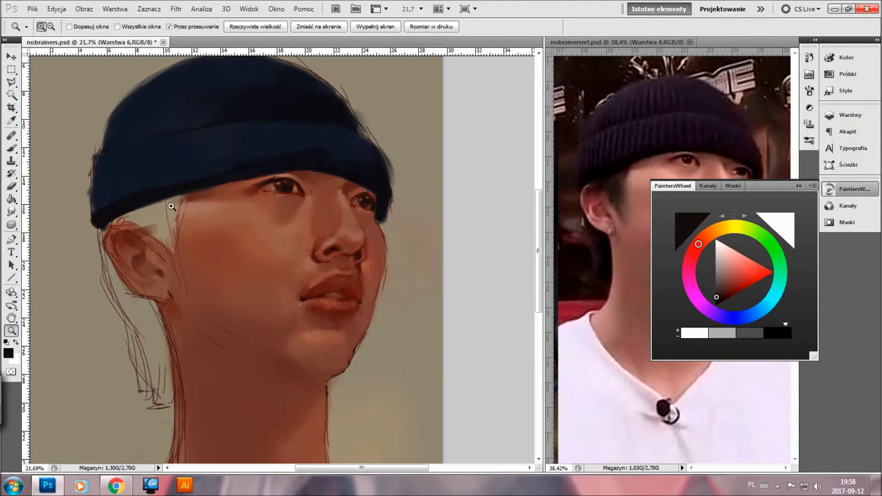
Fill the light area under the hat with dark hair and a sideburn before the ear
left_click(166, 209)
key("b")
left_click_drag(147, 221, 164, 224)
key("bracketright")
key("bracketright")
key("bracketright")
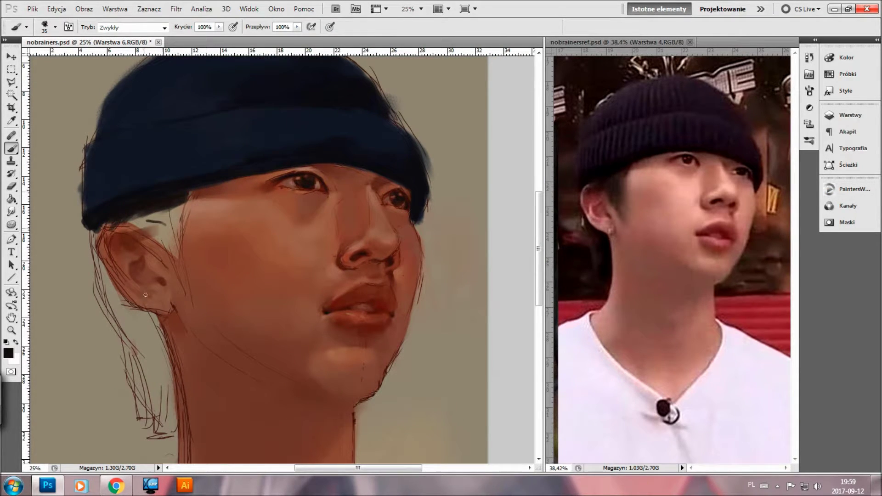
mouse_move(184, 193)
left_mouse_down()
mouse_move(133, 220)
mouse_move(173, 207)
mouse_move(175, 275)
left_mouse_up()
key("bracketleft")
key("bracketleft")
key("bracketleft")
mouse_move(163, 213)
left_mouse_down()
mouse_move(167, 252)
mouse_move(176, 231)
left_mouse_up()
Paint hair strands behind and below the ear and down along the neck
left_click_drag(112, 220, 106, 304)
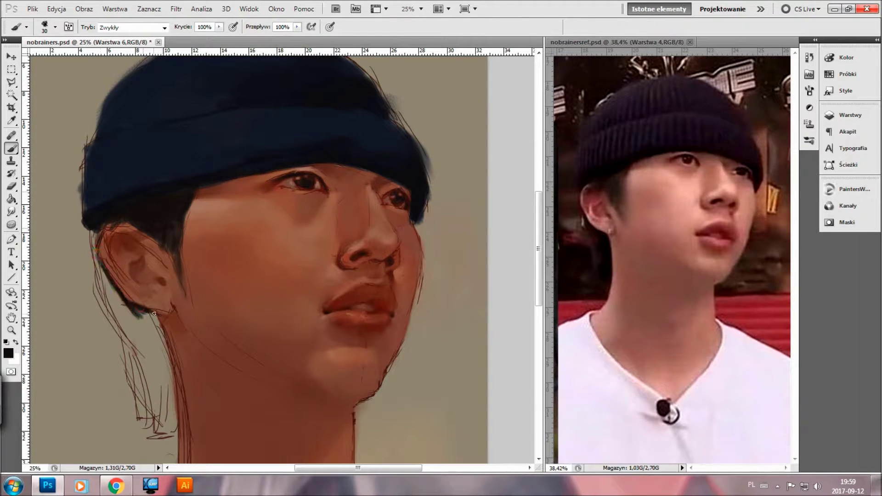
left_click_drag(156, 314, 163, 363)
left_click_drag(110, 266, 134, 368)
key("bracketright")
key("bracketright")
key("bracketright")
mouse_move(115, 289)
left_mouse_down()
mouse_move(161, 388)
mouse_move(170, 430)
left_mouse_up()
Extend the hair strands further down the neck, resizing the brush between 50 and 90
key("z")
mouse_move(322, 433)
left_mouse_down()
mouse_move(289, 433)
mouse_move(313, 433)
left_mouse_up()
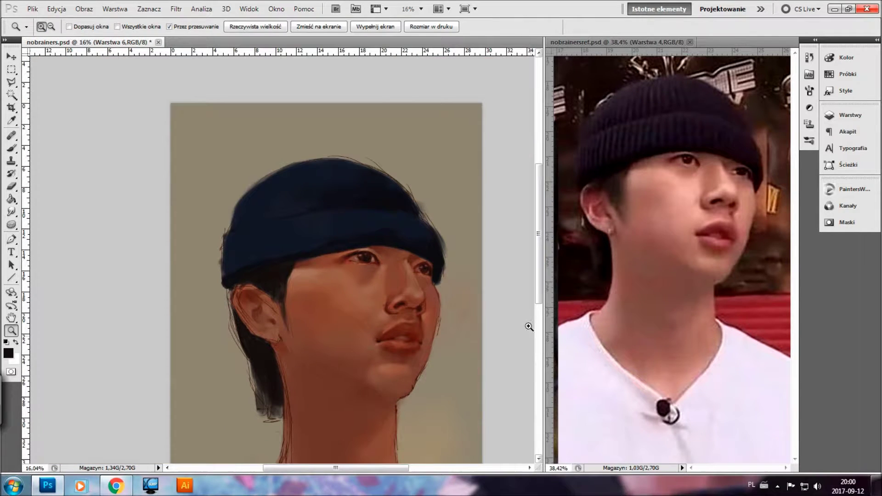
key("b")
key("bracketleft")
key("bracketleft")
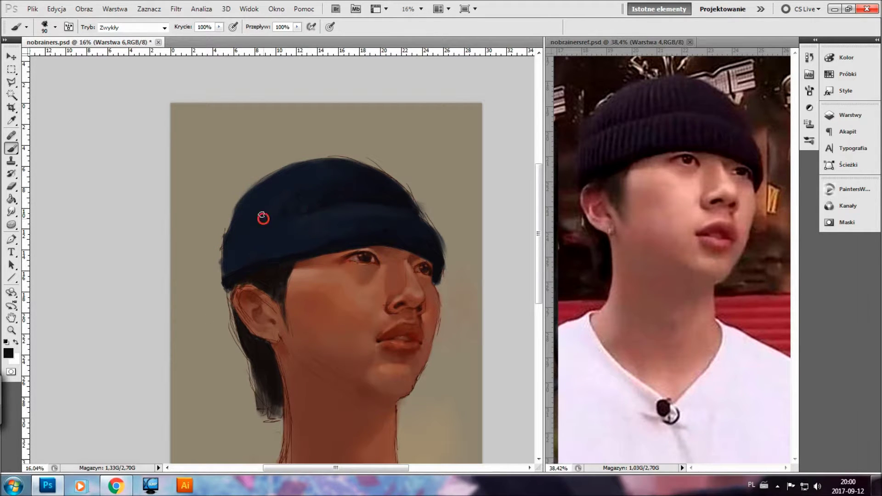
key("bracketright")
key("bracketright")
scroll(363, 244, "right", 2)
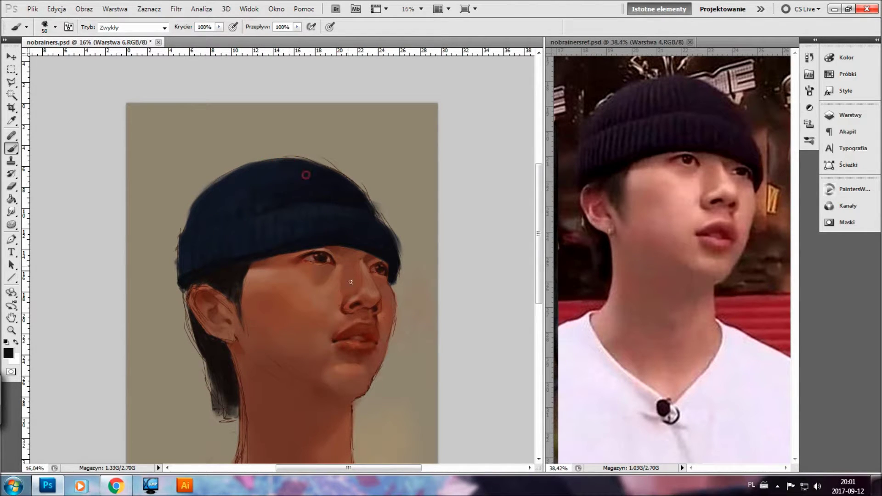
key("e")
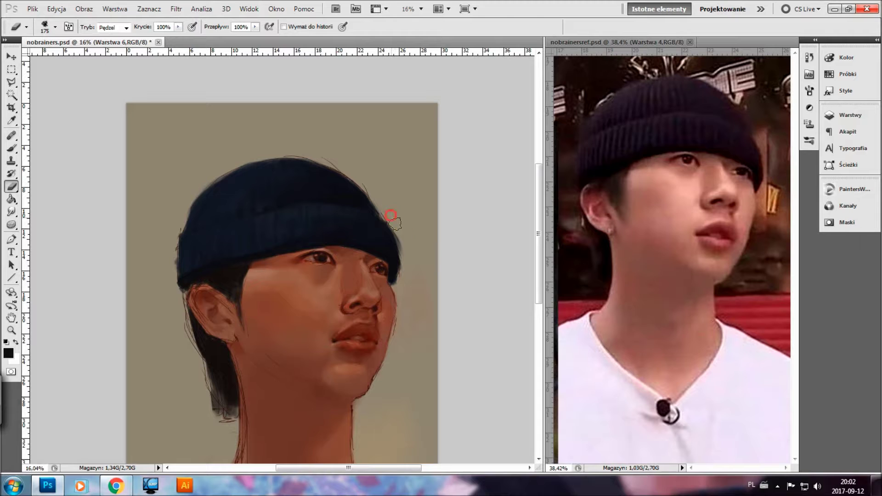
Paint a greyish V-neck collar and shirt across both shoulders with a size 175 brush
key("z")
left_click(400, 362, "alt")
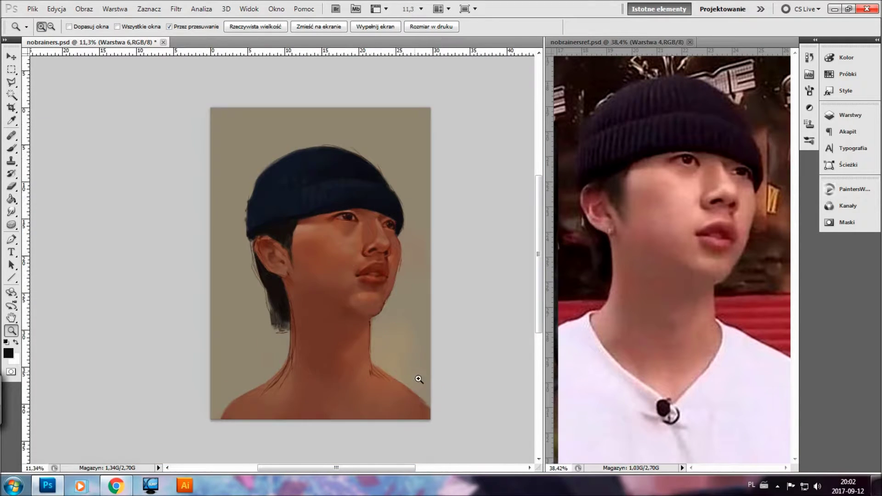
key("b")
left_click(313, 391, "alt")
left_click(850, 190)
left_click(719, 275)
mouse_move(267, 379)
left_mouse_down()
mouse_move(212, 416)
mouse_move(318, 425)
left_mouse_up()
left_click_drag(388, 362, 347, 425)
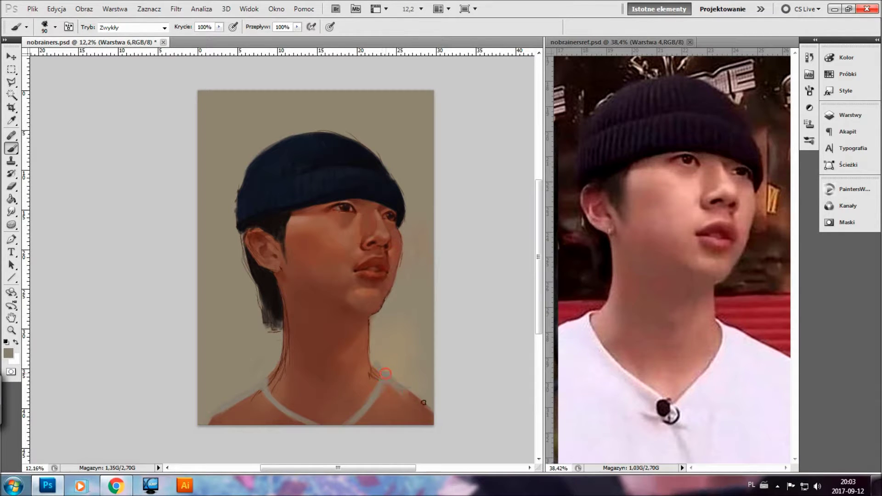
key("bracketright")
key("bracketright")
key("bracketright")
left_click_drag(390, 381, 428, 423)
mouse_move(264, 395)
left_mouse_down()
mouse_move(202, 428)
mouse_move(287, 421)
left_mouse_up()
key("bracketleft")
key("bracketleft")
key("bracketleft")
On Warstwa 1, erase sketch lines along the right jaw, left neck and hair's left edge
left_click_drag(322, 257, 340, 258)
left_click(849, 115)
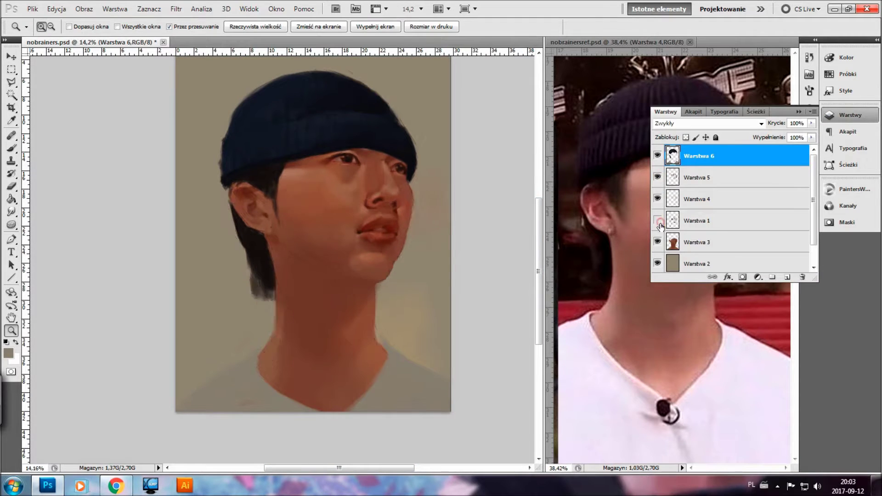
left_click(735, 221)
key("e")
left_click_drag(390, 273, 417, 198)
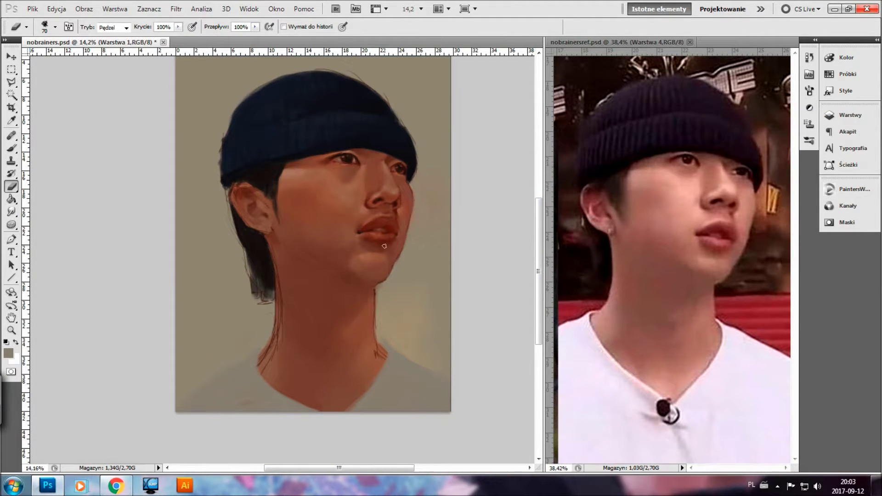
left_click_drag(283, 264, 261, 367)
left_click_drag(271, 304, 242, 243)
On Warstwa 6, add a highlight along the right collar edge
key("b")
left_click(829, 189)
left_click(726, 262)
left_click(850, 115)
left_click(707, 174)
left_click_drag(417, 365, 453, 386)
key("bracketright")
key("bracketleft")
key("bracketleft")
key("bracketleft")
Paint dark red-brown edges on the left neck and right neckline, then pick greyish-brown
left_click(388, 370, "alt")
left_click_drag(257, 352, 261, 363)
left_click_drag(384, 346, 370, 413)
left_click(847, 188)
left_click(721, 276)
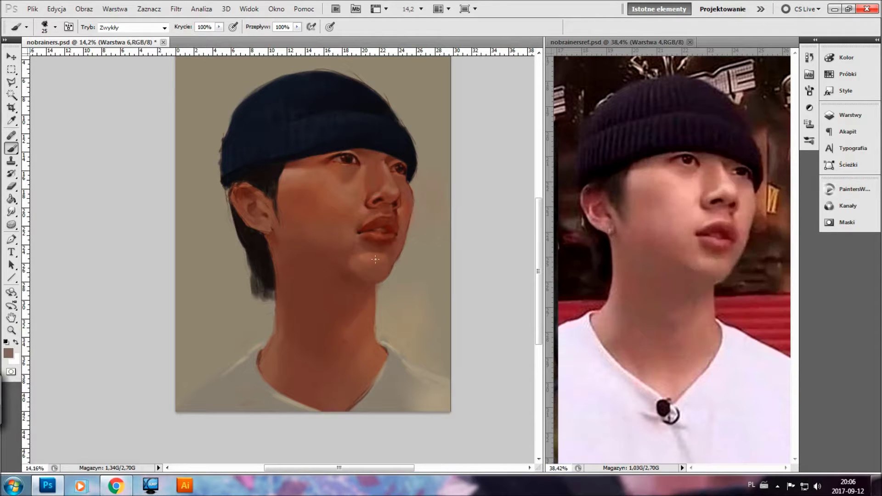
scroll(404, 202, "up", 2)
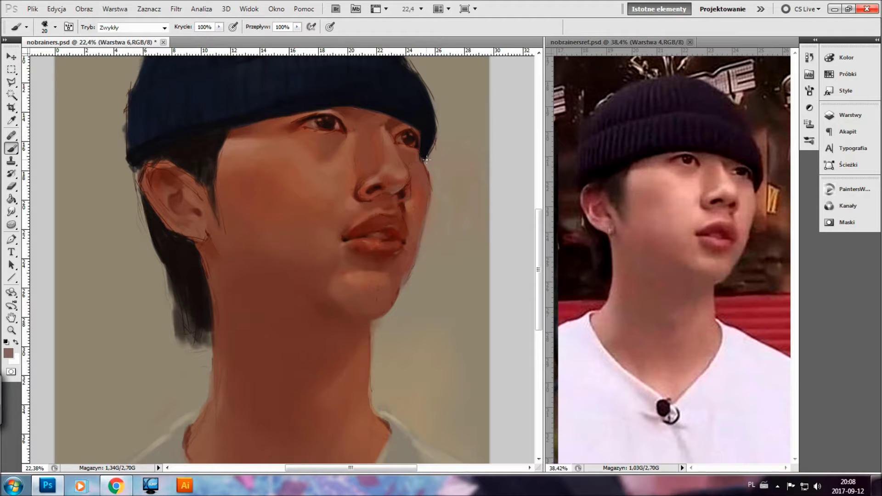
scroll(460, 230, "up", 5)
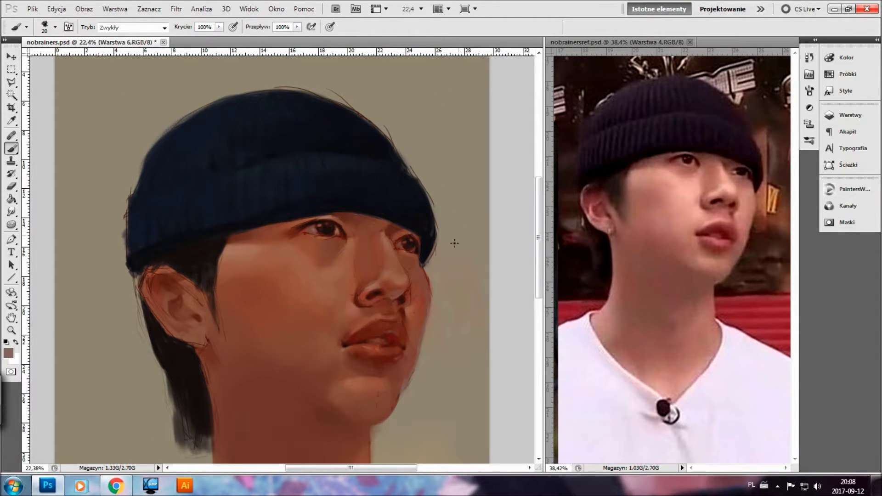
Sample the beanie's navy tones and brush lighter vertical knit streaks down the hat cuff
left_click(405, 215, "alt")
left_click(293, 200, "alt")
left_click(271, 204, "alt")
left_click(280, 212, "alt")
left_click(290, 96, "alt")
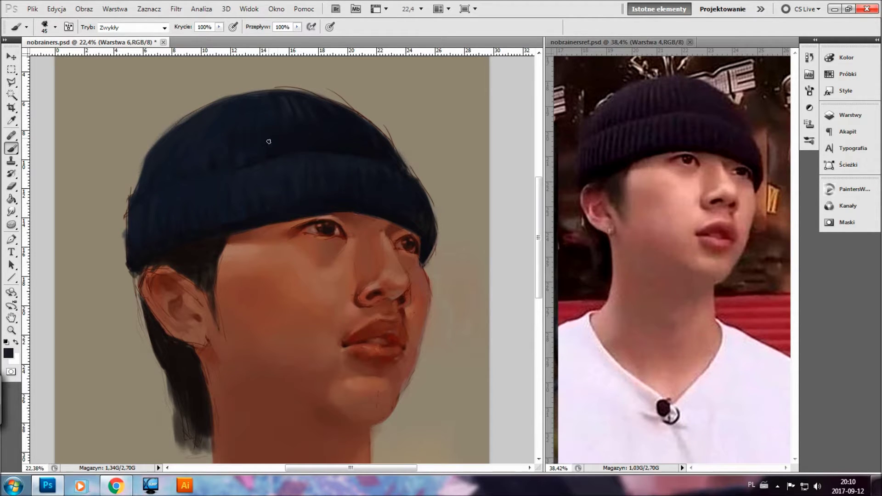
left_click(206, 183, "alt")
left_click(216, 174)
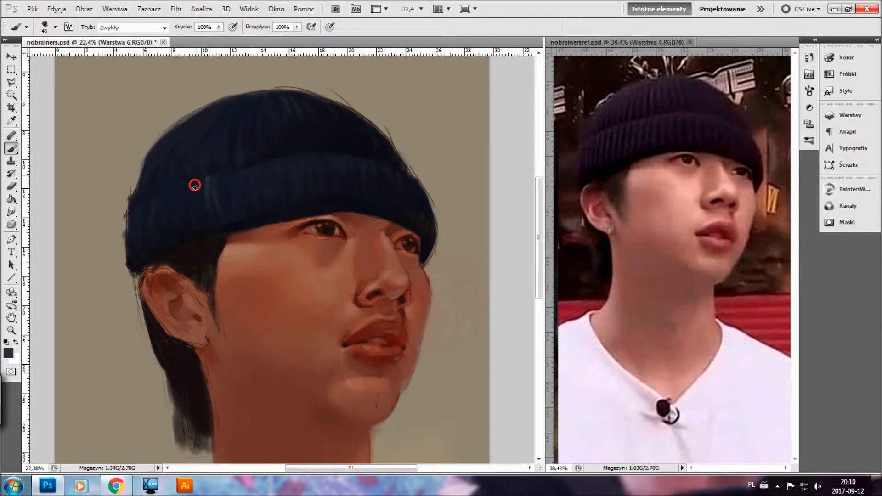
left_click_drag(167, 183, 162, 225)
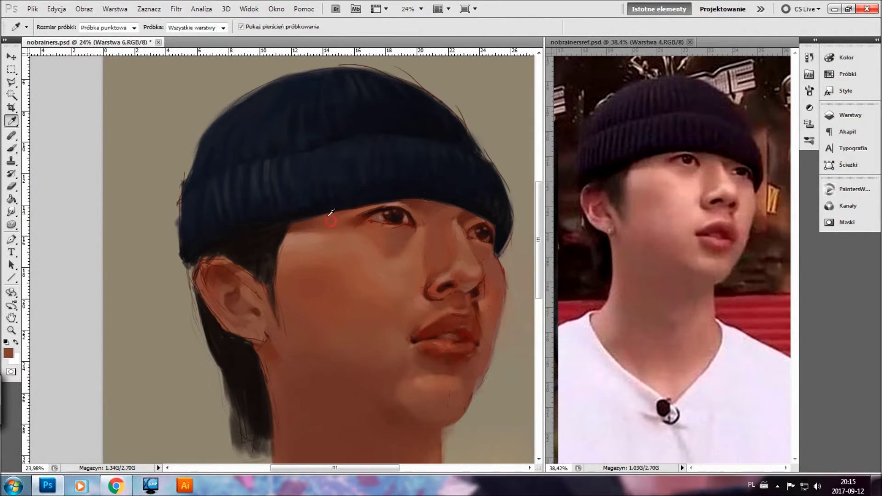
left_click(305, 194)
Pick purple from the colour wheel and glaze it over the beanie
key("b")
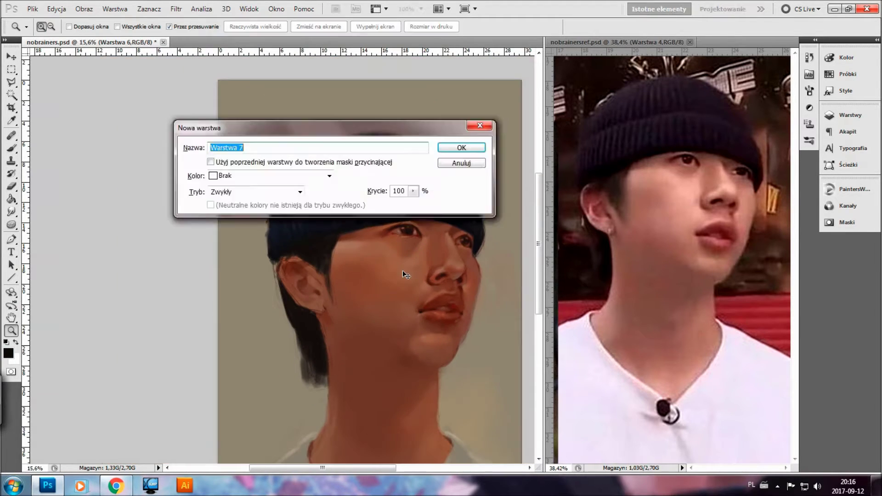
left_click(850, 189)
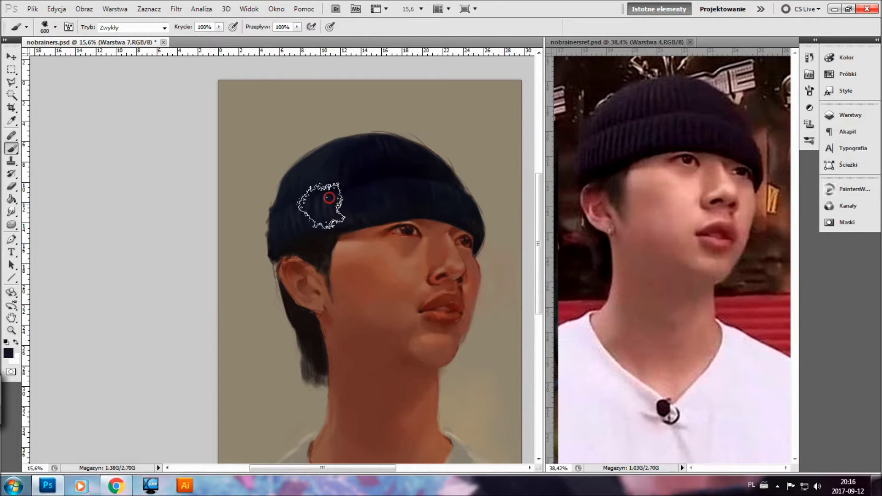
left_click(863, 117)
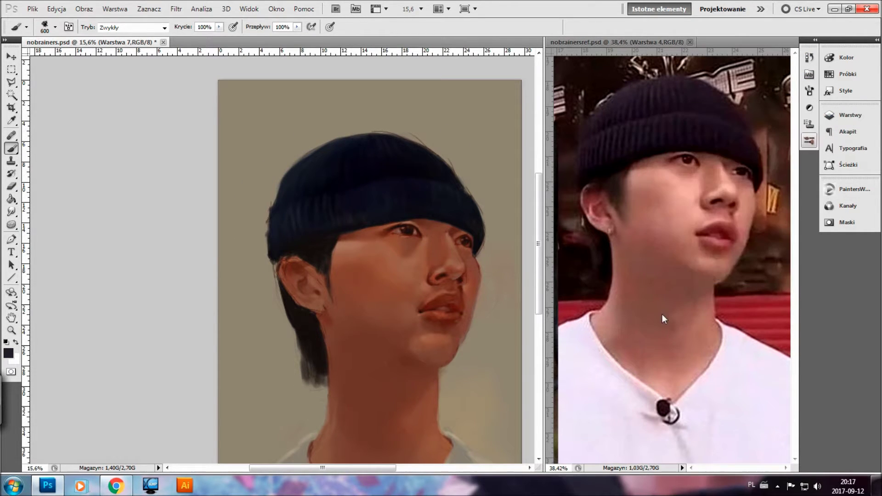
left_click(849, 189)
left_click(716, 316)
mouse_move(321, 165)
left_mouse_down()
mouse_move(376, 147)
mouse_move(335, 148)
left_mouse_up()
Try a lighter mauve, then a dark purple, and resample the hat's dark navy
left_click(849, 189)
left_click(735, 278)
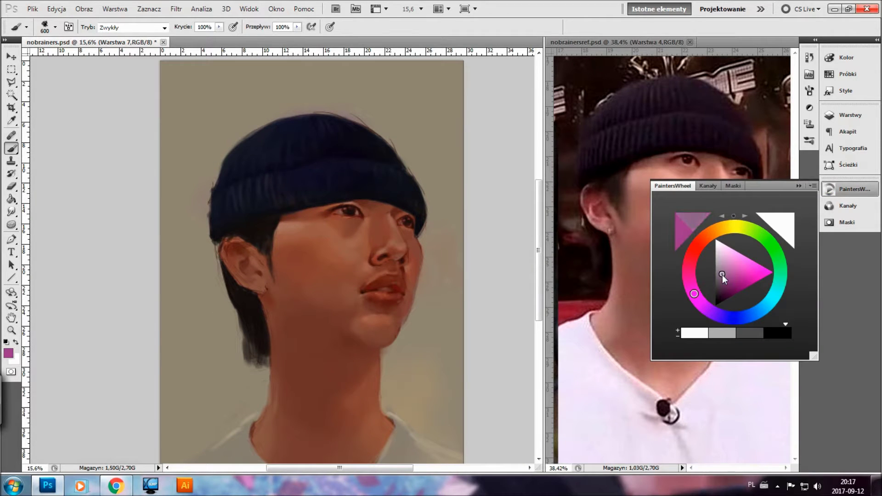
left_click(849, 189)
left_click(710, 312)
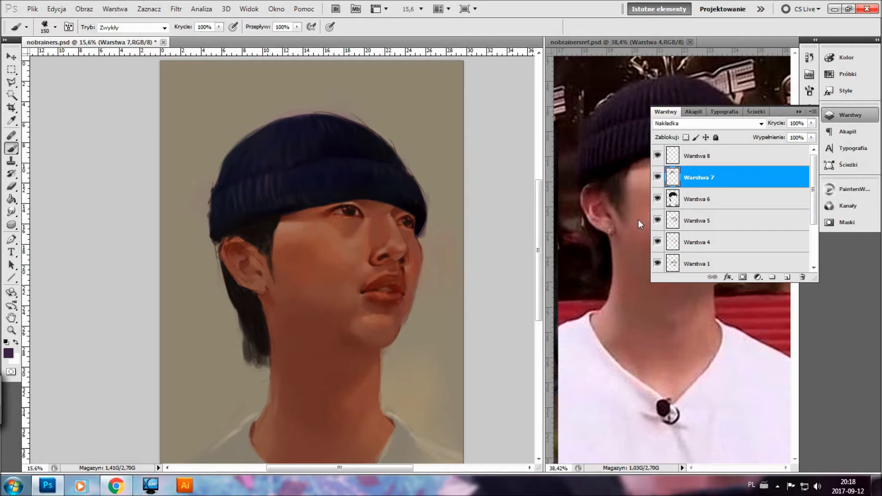
key("e")
key("b")
left_click(277, 207, "alt")
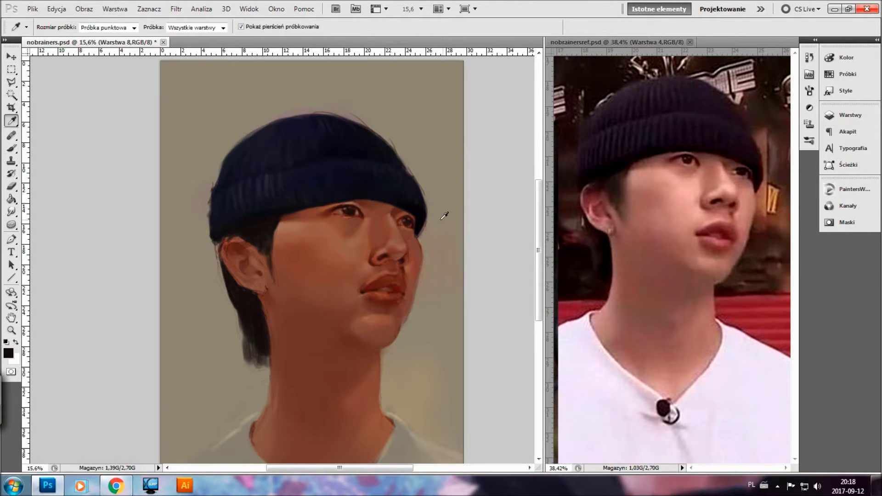
Darken the hat's right edge and paint dark brown accents around the nose
mouse_move(413, 203)
left_mouse_down()
mouse_move(418, 208)
mouse_move(394, 223)
left_mouse_up()
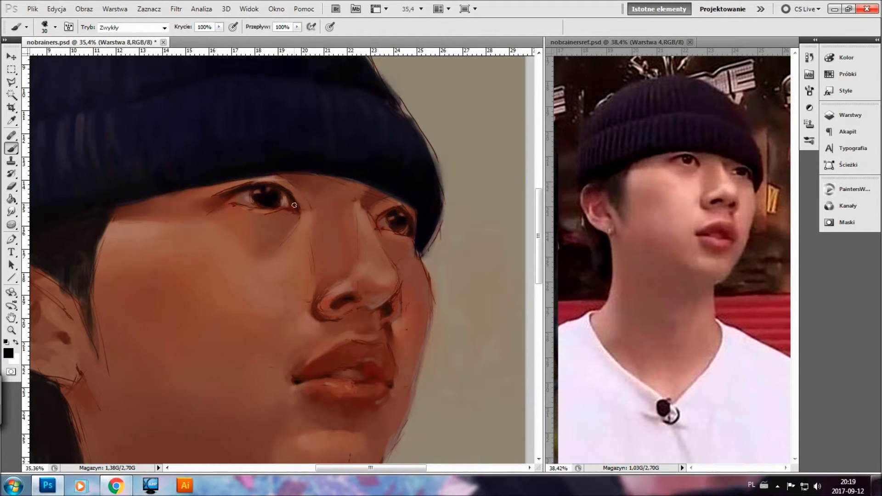
left_click(351, 293, "alt")
left_click_drag(339, 302, 412, 257)
key("e")
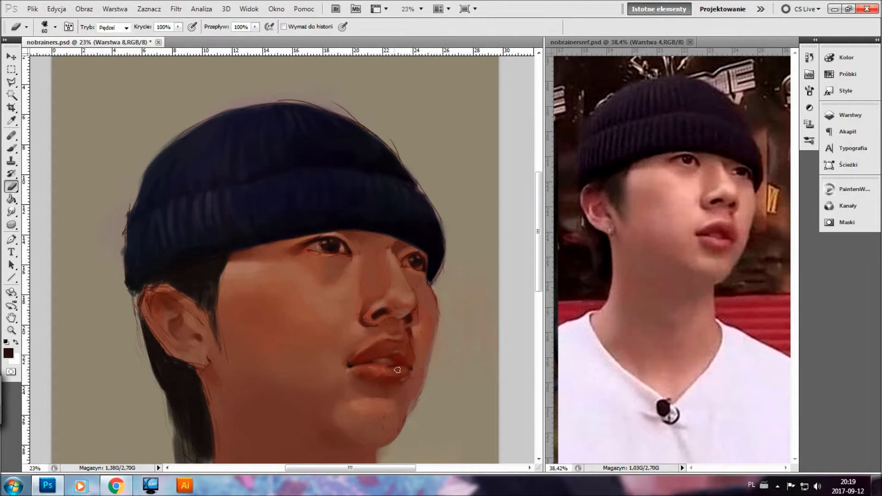
key("z")
left_click_drag(450, 309, 414, 309)
Compare by toggling Warstwa 7, then merge Warstwa 8 down into Warstwa 7
left_click(850, 115)
left_click(657, 177)
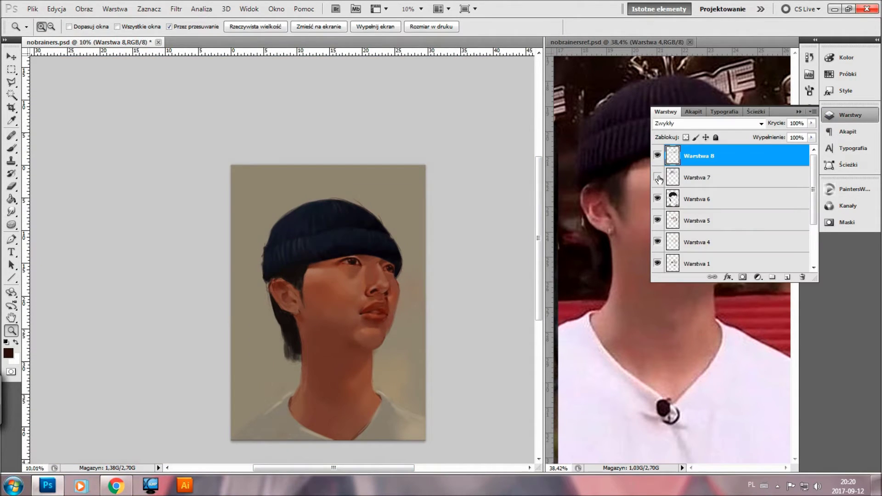
left_click(723, 179)
key("ctrl+e")
left_click(850, 115)
Dab more colour on the hat, lower brush opacity to 13% and sample warm skin brown
left_click_drag(284, 255, 312, 254)
key("b")
left_click(313, 232)
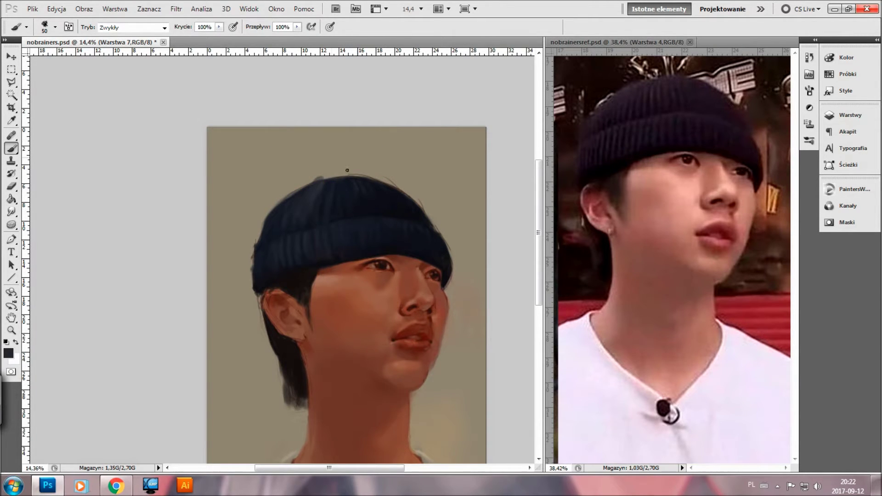
left_click(309, 237, "alt")
left_click_drag(483, 361, 468, 341)
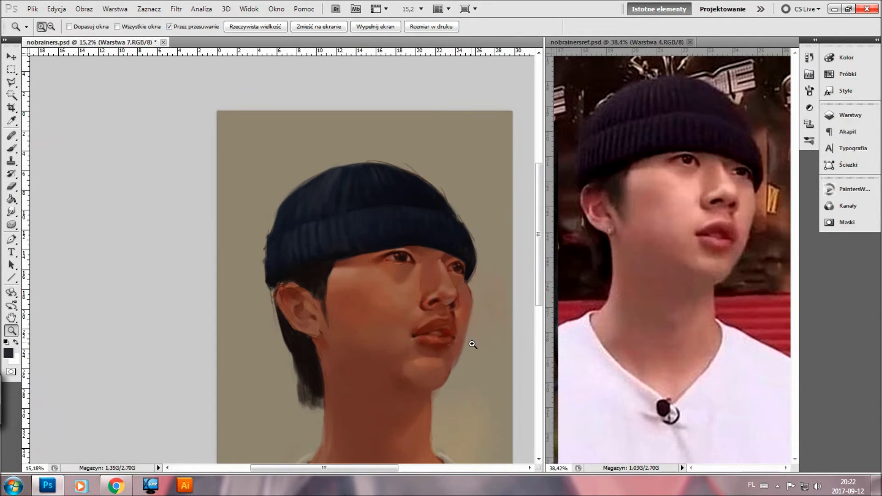
left_click_drag(219, 27, 219, 47)
left_click(338, 367, "alt")
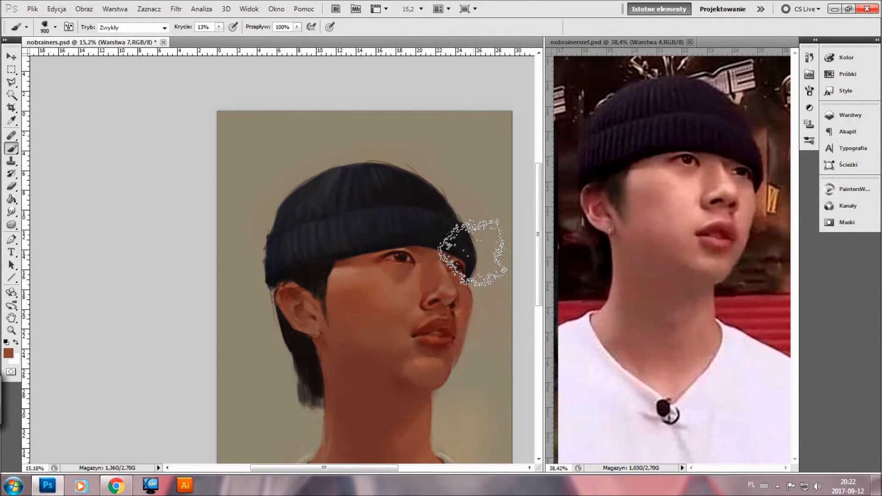
Zoom out to the whole canvas and create a new empty layer
key("e")
key("z")
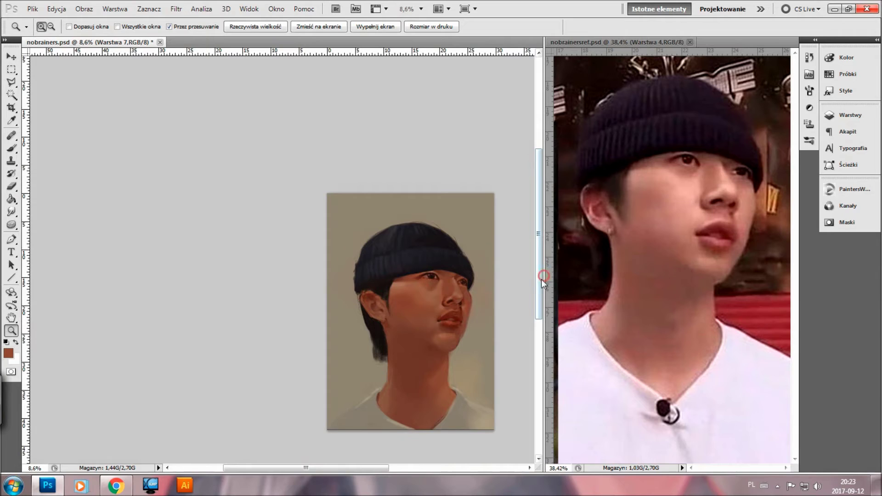
left_click_drag(459, 258, 355, 339)
key("F7")
key("ctrl+shift+n")
key("Return")
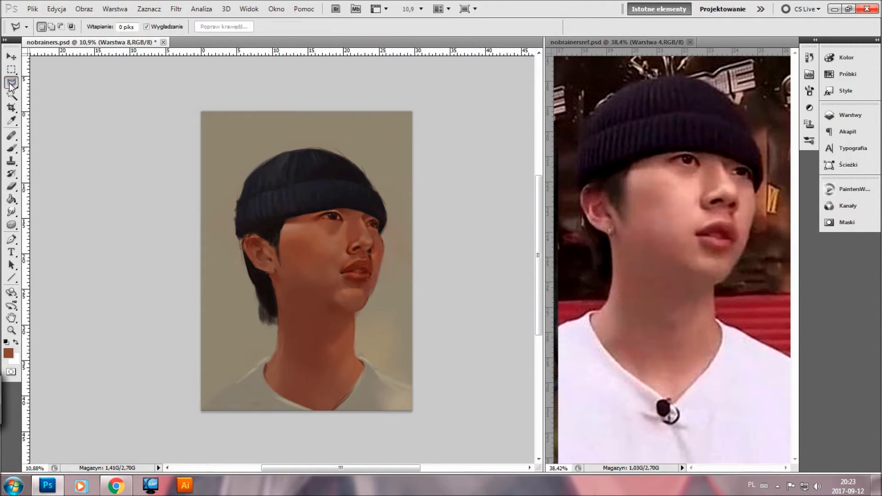
Draw a large ellipse behind the head and load it as a selection
key("u")
left_click(134, 27)
left_click_drag(201, 123, 412, 344)
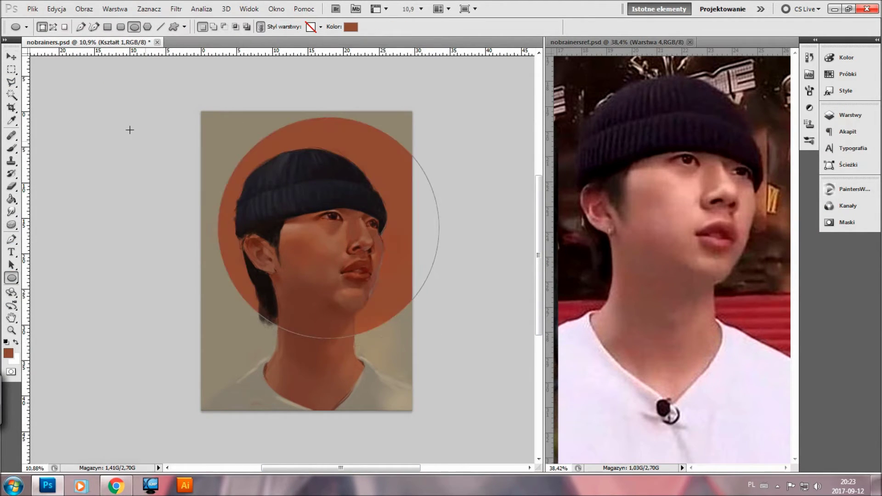
key("v")
key("ctrl+Return")
Fill the circle with a light beige gradient fade
right_click(12, 199)
left_click(46, 201)
left_click(232, 317, "alt")
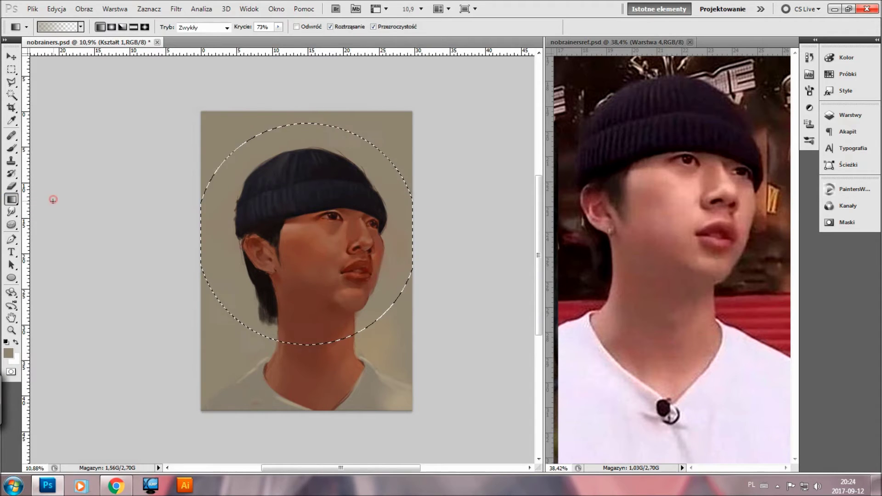
key("v")
left_click(851, 189)
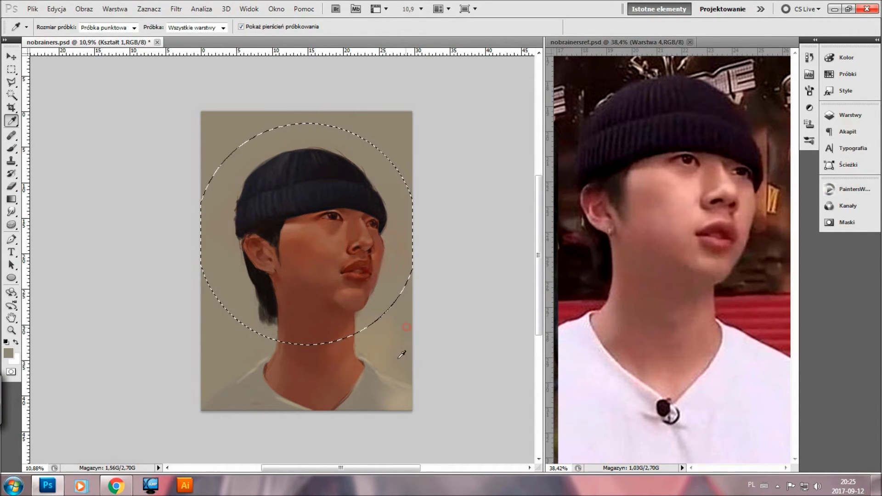
left_click(851, 189)
left_click(851, 188)
key("g")
left_click_drag(312, 349, 306, 94)
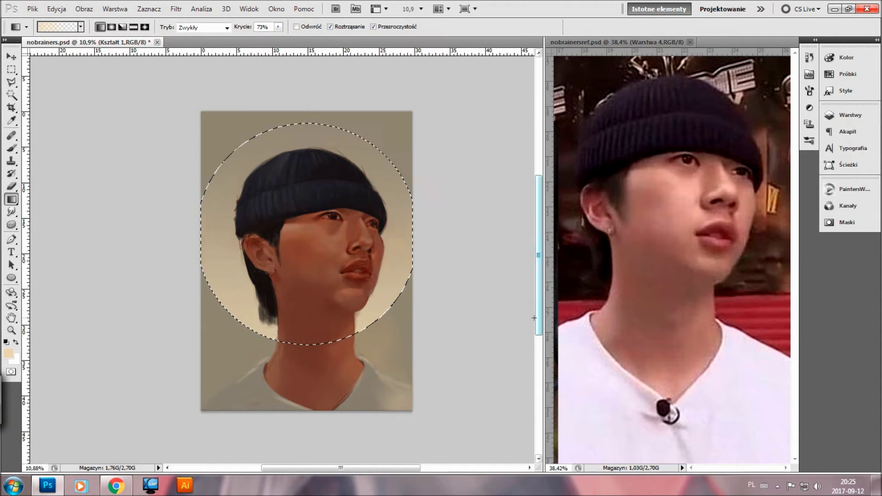
Replace it with a brown gradient, add grey-purple to the lower part, and deselect
key("e")
key("ctrl+z")
key("g")
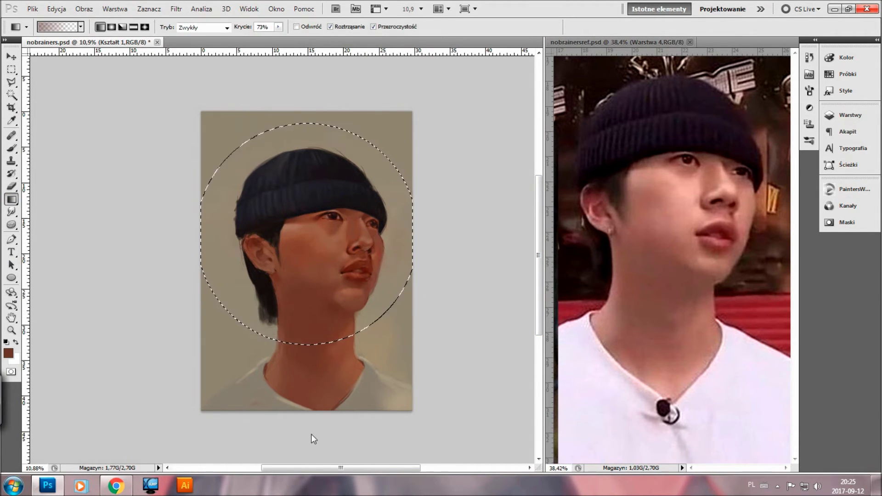
mouse_move(315, 59)
left_mouse_down()
mouse_move(372, 427)
mouse_move(247, 299)
left_mouse_up()
left_click(851, 188)
left_click(720, 273)
left_click(851, 188)
key("ctrl+d")
In Hue/Saturation, shift the halo's hue to -180 and saturation to +58
key("i")
left_click(84, 9)
left_click(304, 91)
mouse_move(706, 181)
left_mouse_down()
mouse_move(714, 183)
mouse_move(709, 190)
mouse_move(619, 200)
left_mouse_up()
left_click_drag(706, 212, 654, 212)
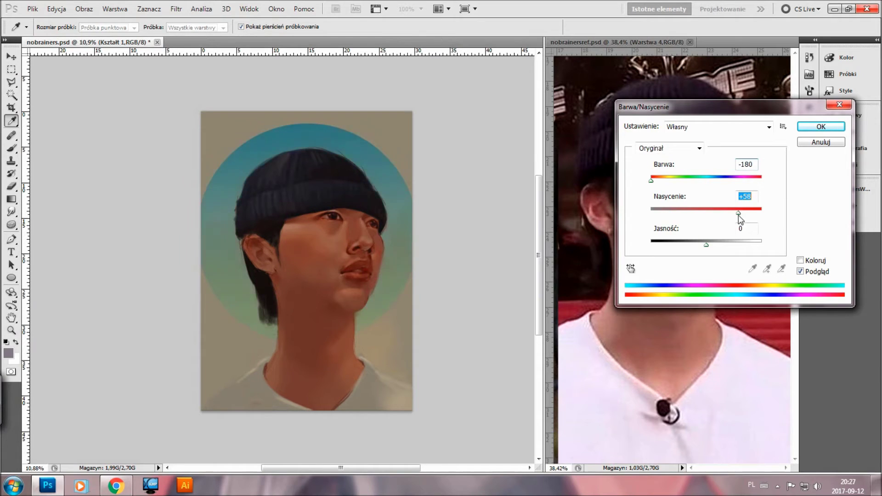
Brighten the circle slightly, restore some saturation and apply Hue/Saturation
left_click_drag(706, 245, 715, 250)
left_click(710, 210)
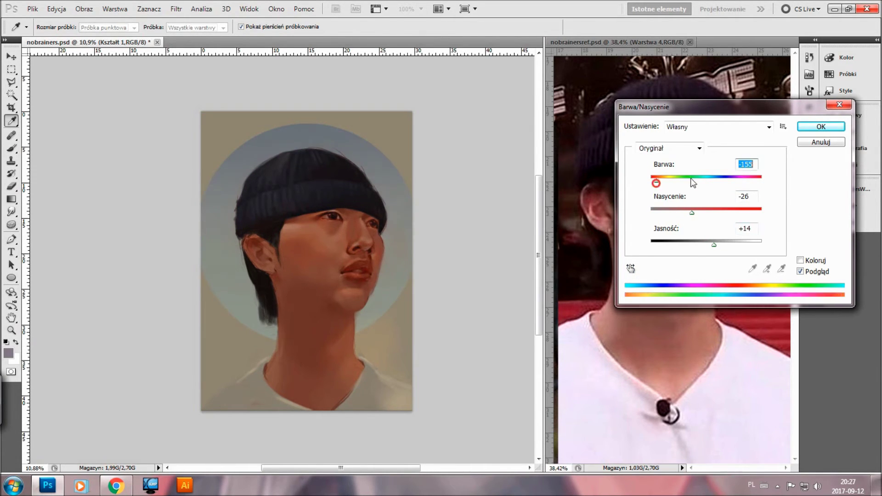
key("Return")
Warm the halo's Highlights toward red and yellow in Color Balance and apply
key("ctrl+b")
left_click(656, 224)
left_click_drag(638, 194, 609, 194)
left_click_drag(639, 170, 658, 170)
left_click(590, 224)
key("Return")
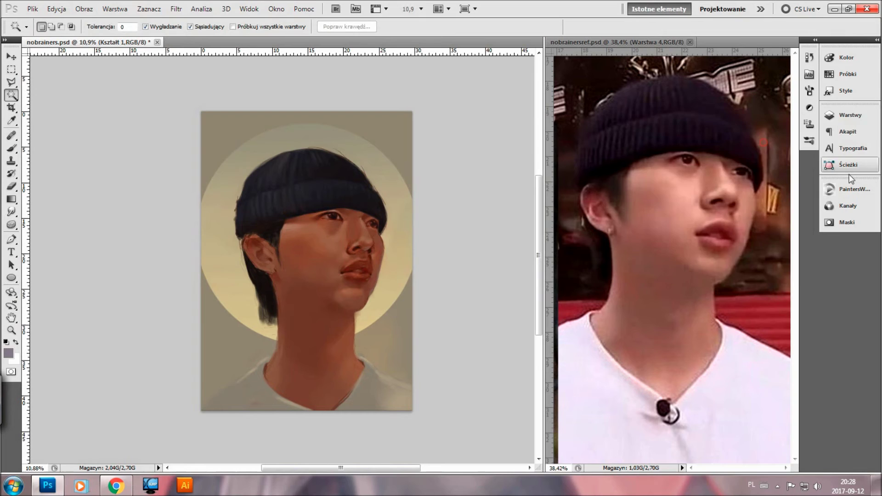
Lower the Kształt 1 halo layer's opacity to 42%
left_click(850, 115)
left_click(811, 123)
left_click_drag(812, 135, 767, 134)
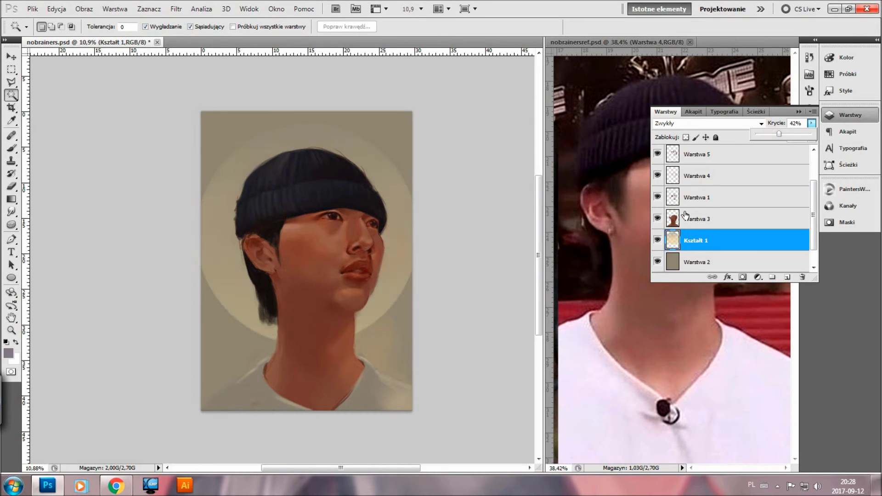
Try a gradient on Warstwa 2, undo it, then gradient-fade the halo on Kształt 1
left_click(728, 262)
key("g")
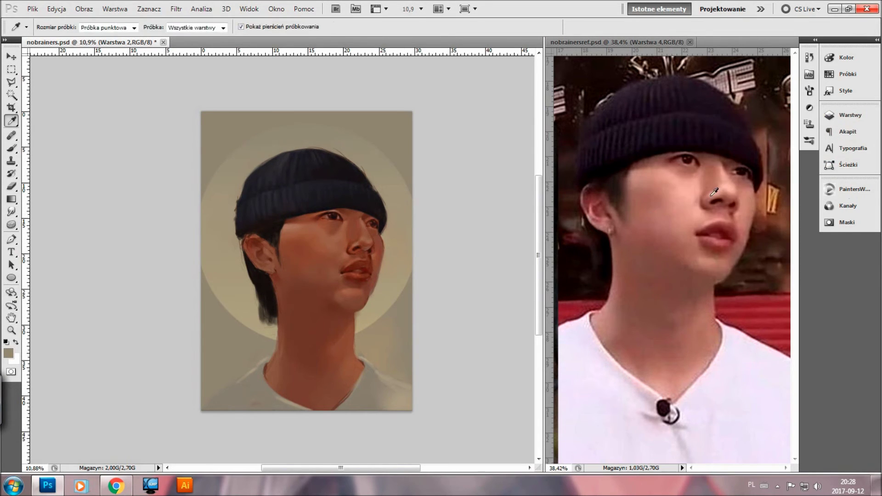
left_click(847, 189)
left_click_drag(313, 73, 313, 304)
left_click(849, 115)
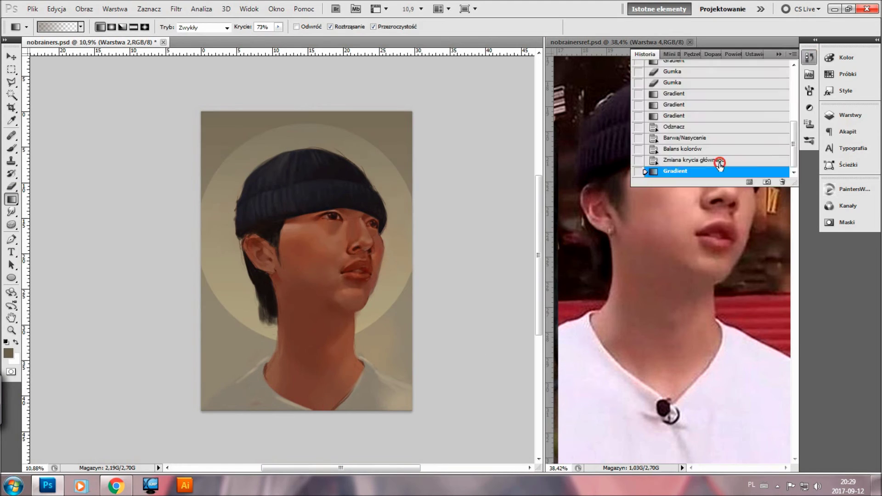
left_click(716, 158)
left_click(849, 115)
left_click_drag(303, 336, 299, 450)
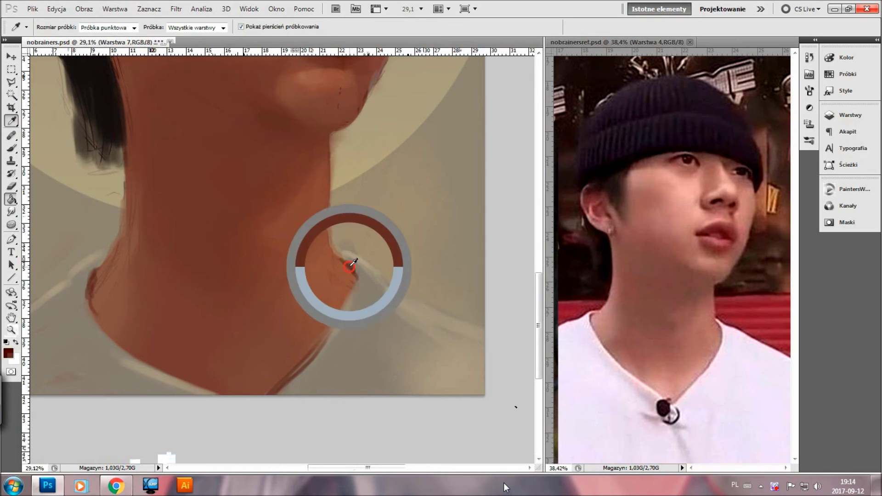
Write a signature near the bottom-right corner with a flat bristle brush
right_click(349, 302)
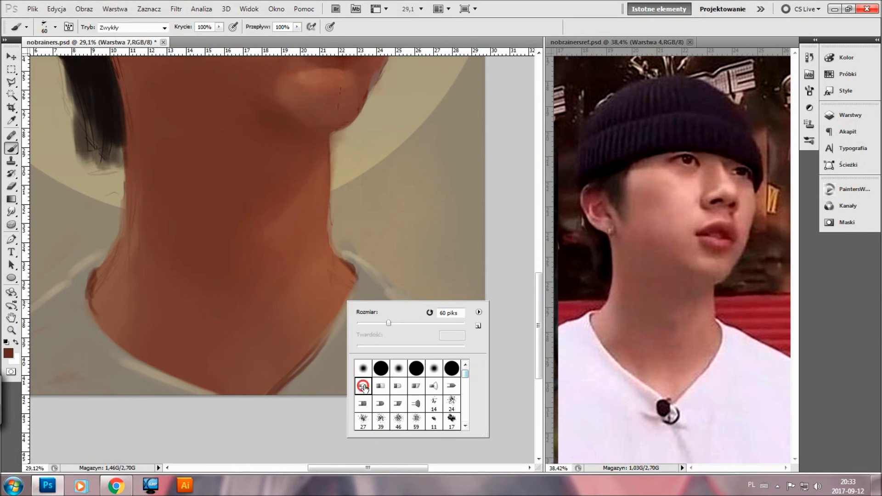
double_click(364, 389)
left_click_drag(363, 383, 368, 377)
Lasso the signature and scale it down to about 80% in place
left_click(11, 82)
mouse_move(434, 365)
left_mouse_down()
mouse_move(460, 381)
mouse_move(485, 372)
left_mouse_up()
key("ctrl+t")
key("Return")
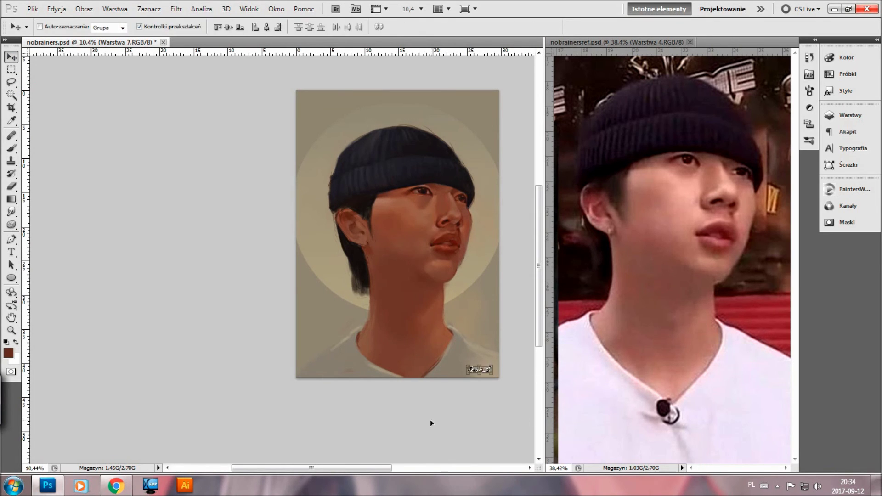
Close the nobrainersref.psd reference photo document
scroll(540, 340, "up", 1)
left_click_drag(381, 470, 427, 470)
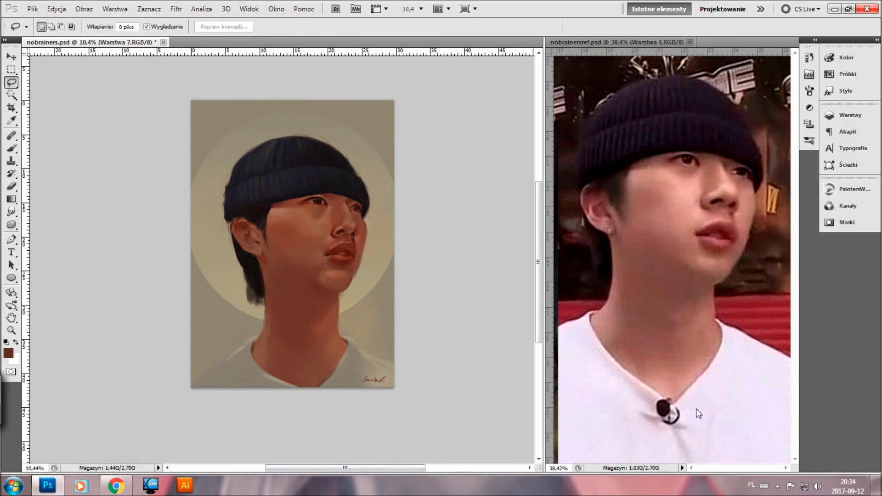
left_click(689, 41)
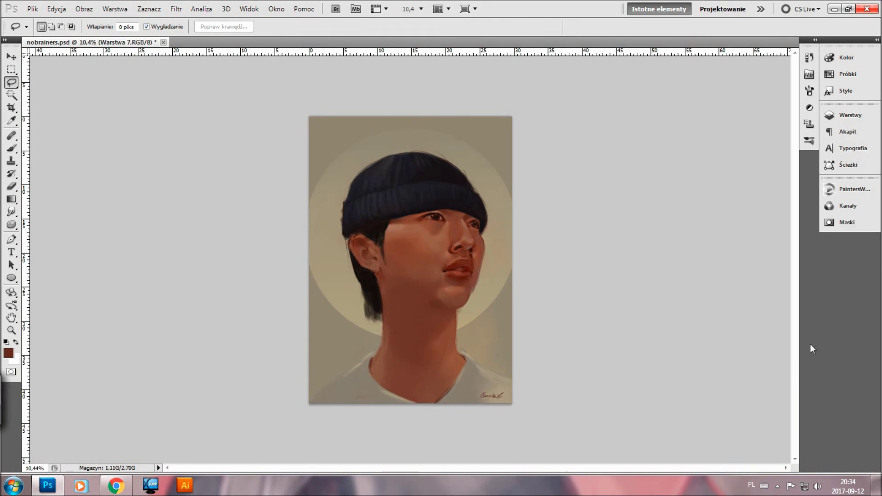